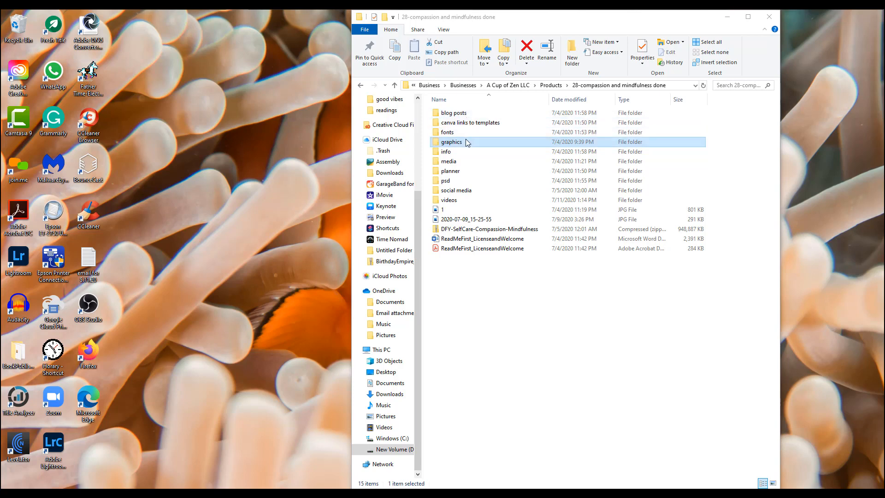
Open the presentation "Self Love and Care 8.5 x 11 Template" from the pptx folder inside the planner folder.
double_click(469, 172)
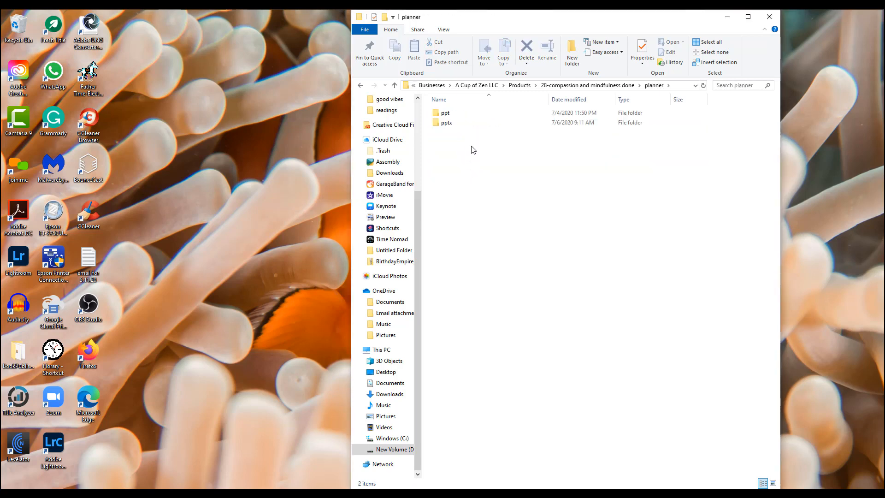
double_click(472, 122)
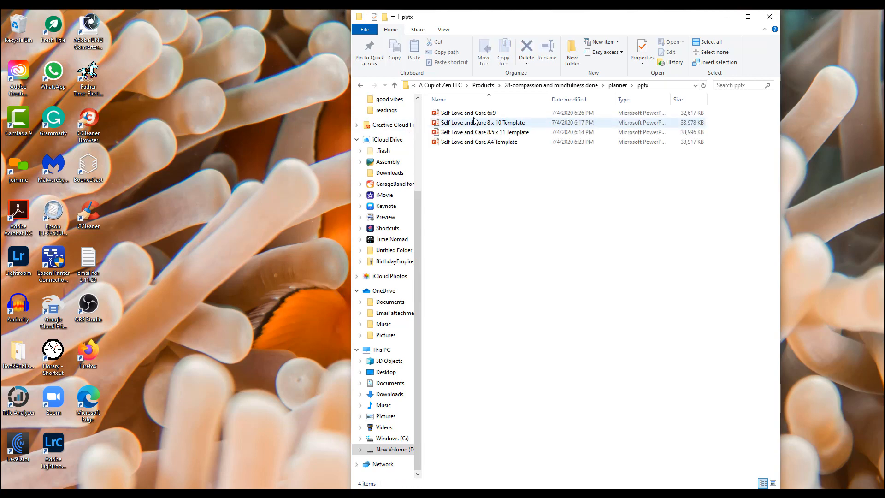
click(505, 134)
double_click(505, 133)
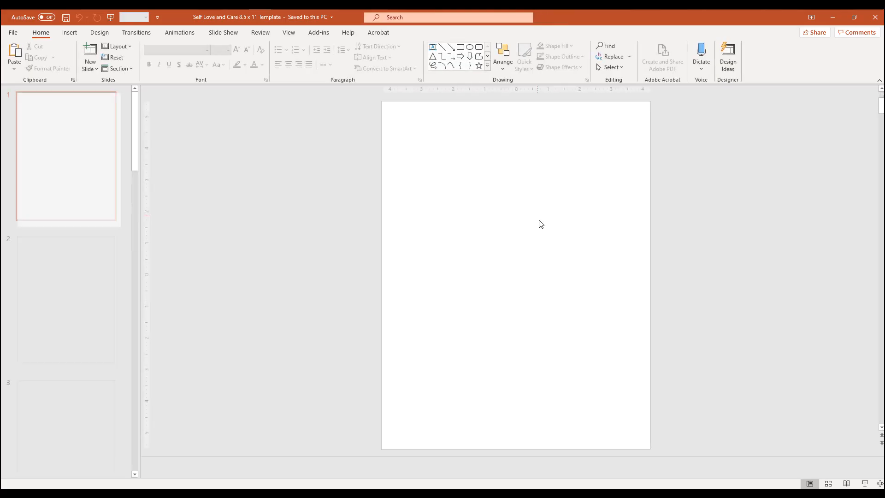
Replace the cover portrait's picture fill with an image file of the green-eyed, dark-haired lady.
click(498, 213)
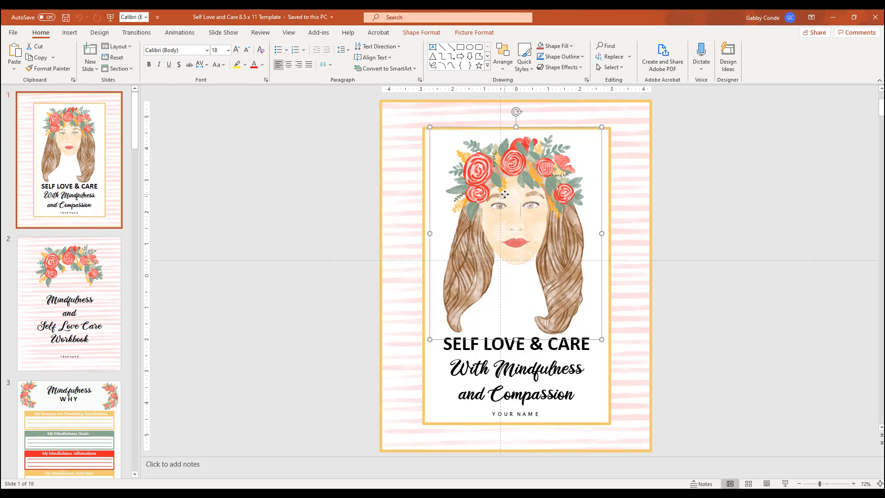
right_click(519, 228)
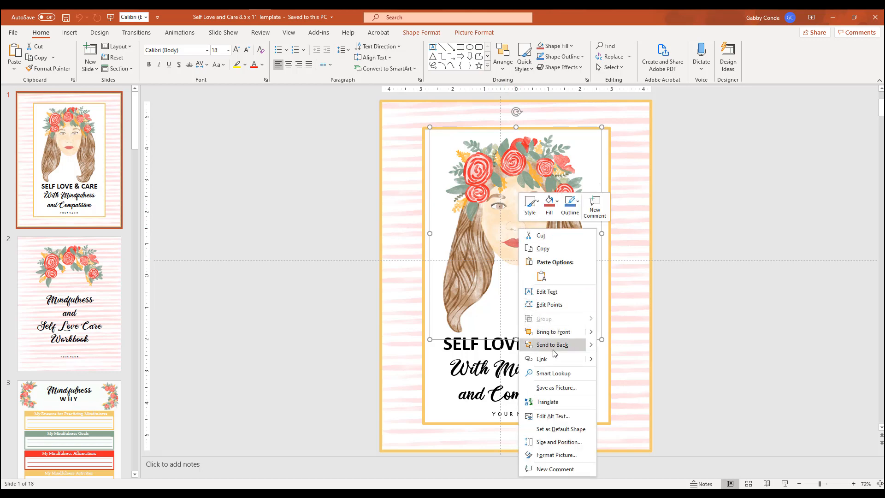
click(549, 204)
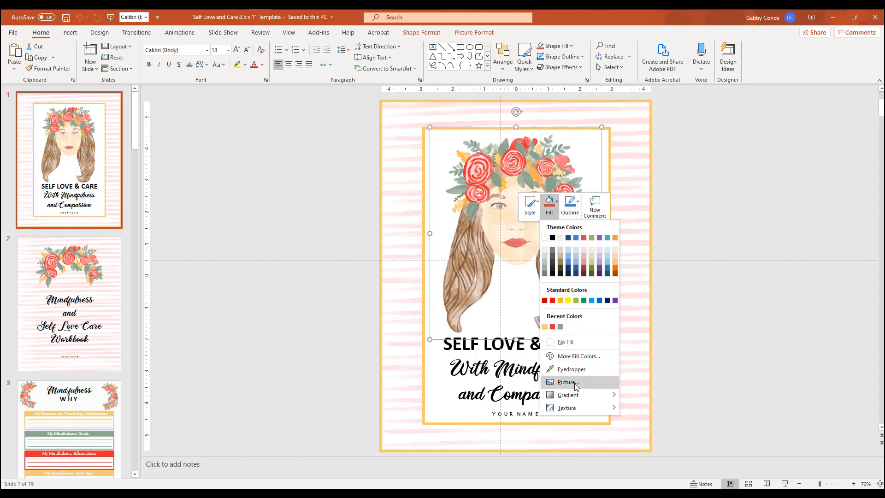
click(576, 386)
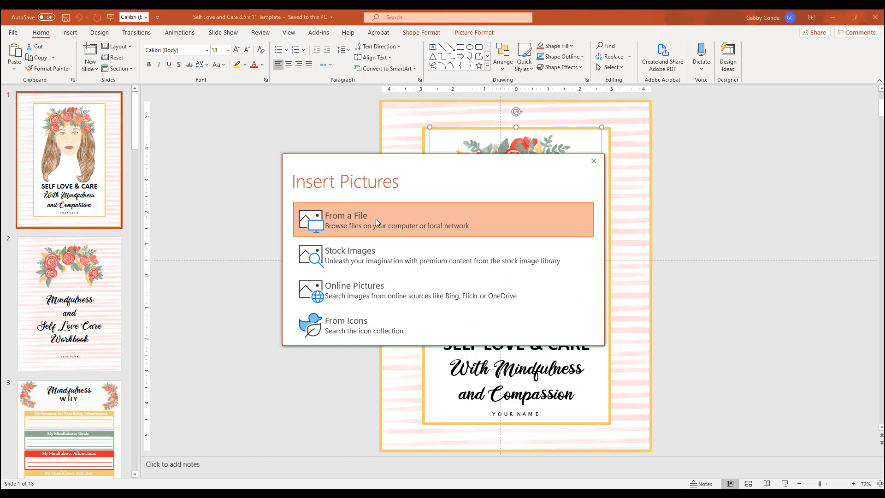
click(375, 218)
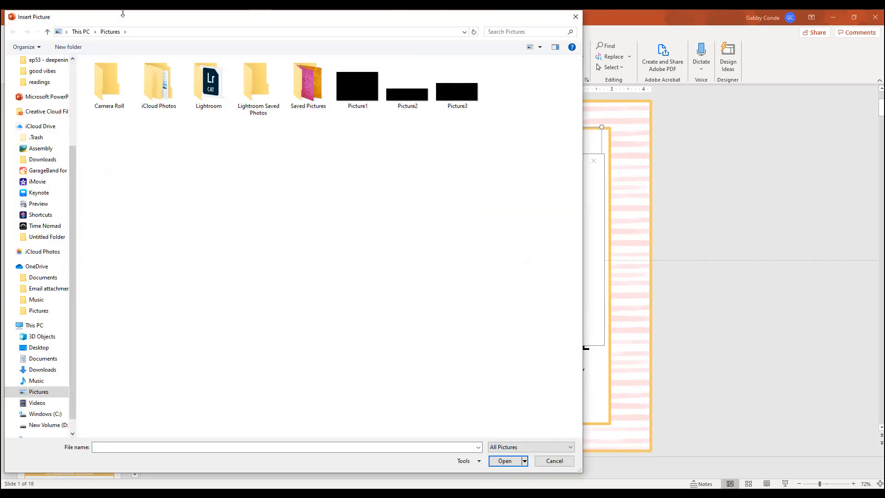
drag(144, 20, 236, 28)
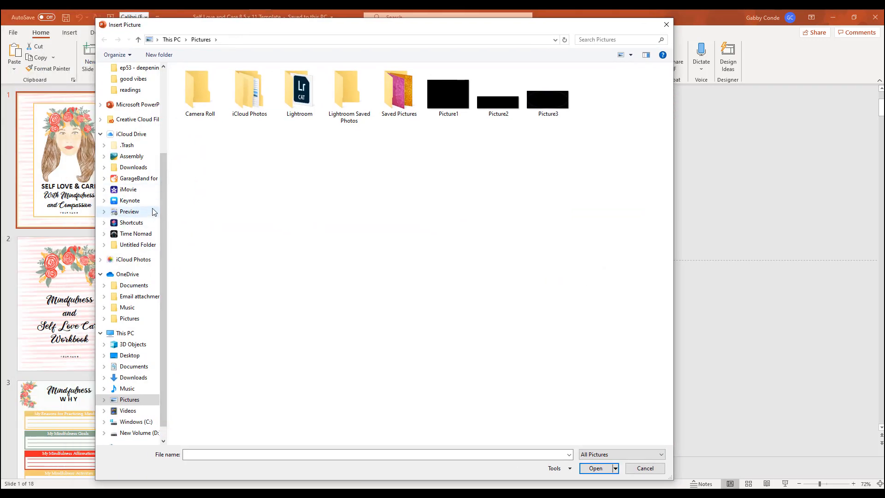
drag(319, 30, 884, 34)
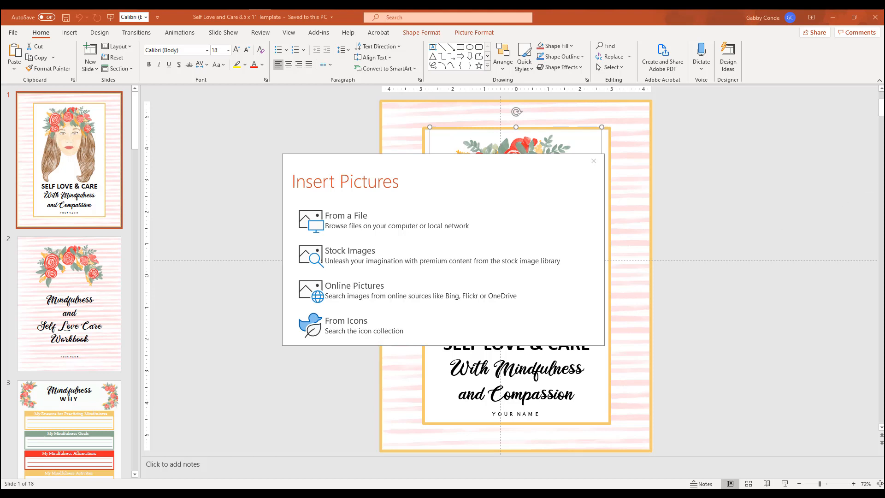
click(396, 220)
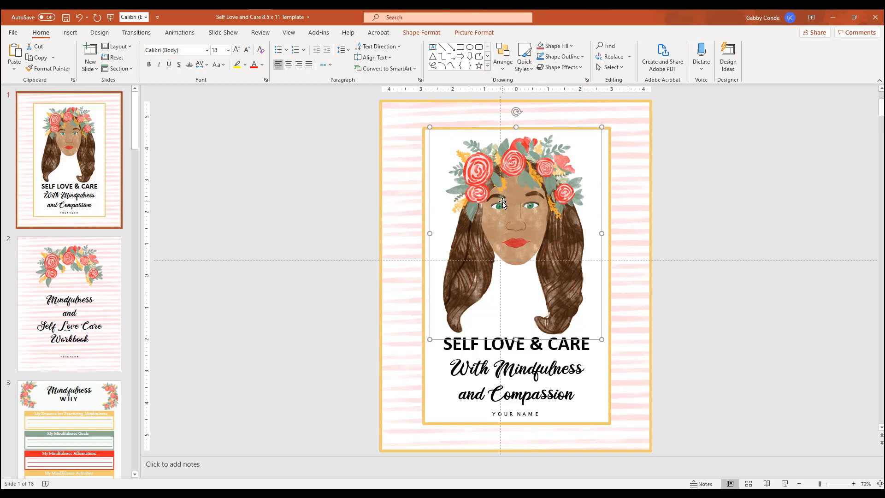
Delete the cover portrait and insert the "6-brown" picture from the device's lady png folder in its place.
key(Delete)
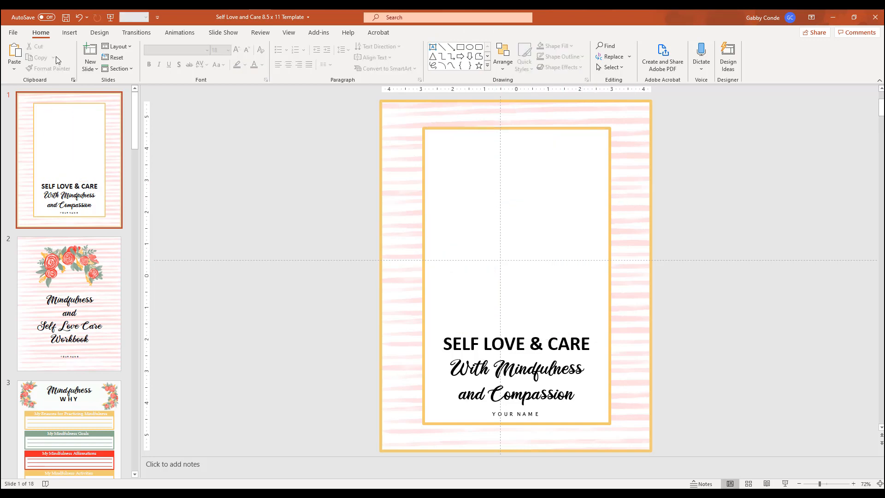
click(70, 33)
click(71, 54)
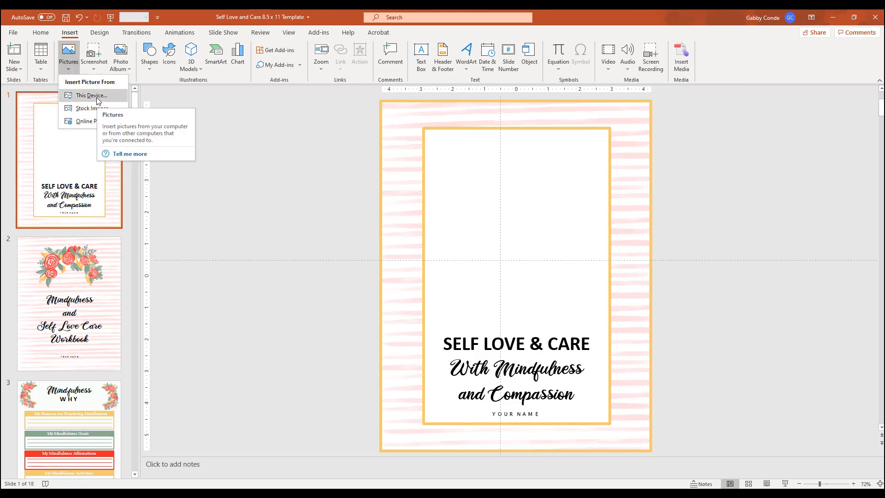
click(96, 98)
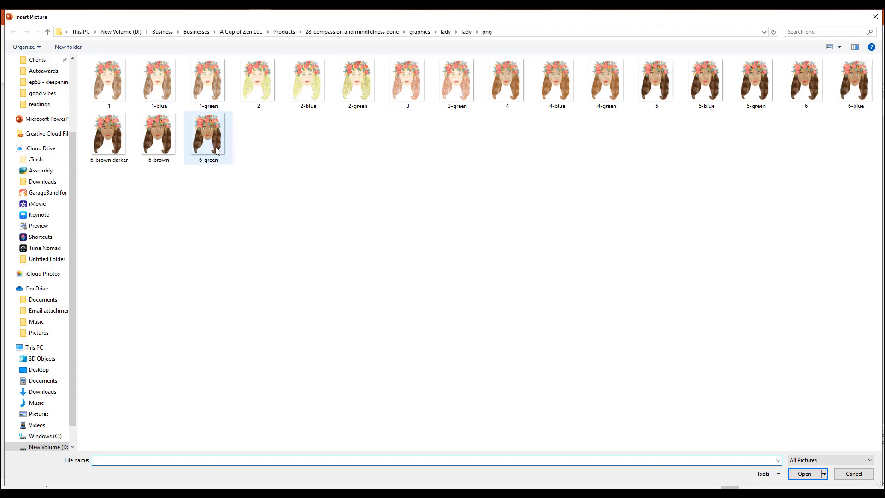
double_click(164, 141)
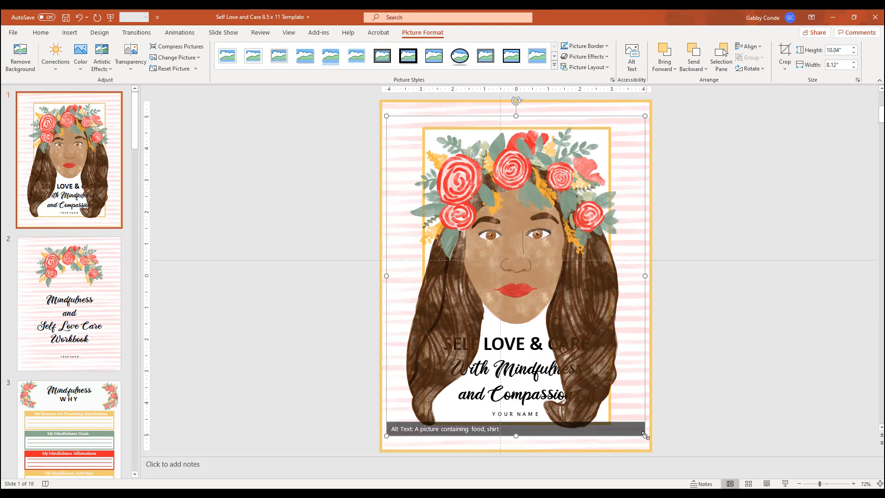
Scale the new portrait to about 6.77" high by 5.48" wide and centre it above the title inside the inner frame.
drag(645, 434, 562, 308)
drag(491, 221, 535, 228)
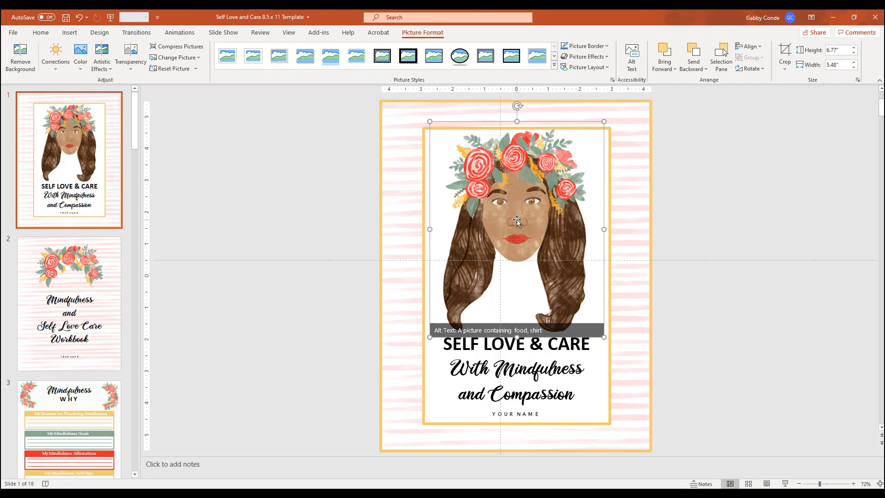
drag(522, 190, 520, 191)
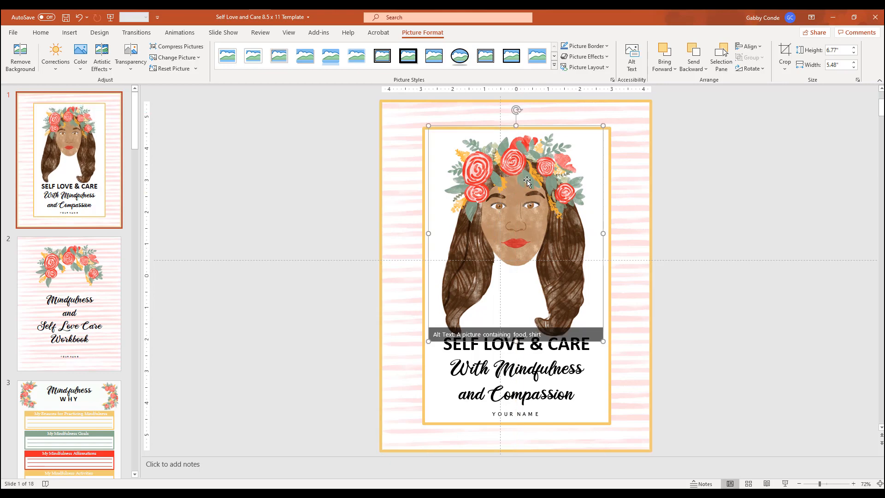
drag(524, 258, 525, 259)
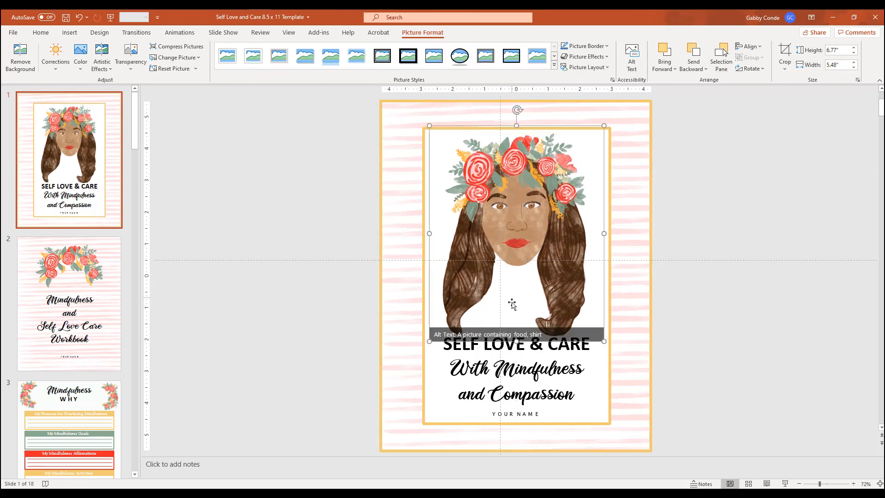
Try shifting the cover's striped background off its gold border, undoing each move.
click(557, 363)
click(395, 114)
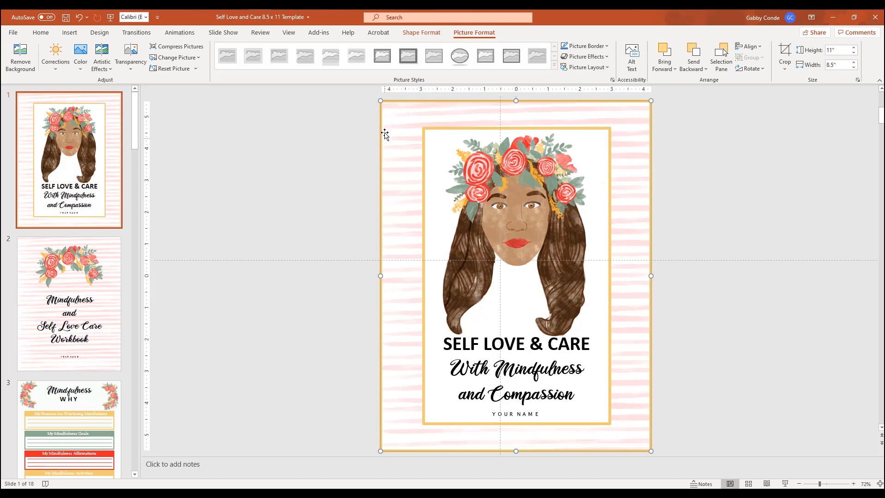
mouse_move(387, 120)
mouse_down()
mouse_move(399, 119)
mouse_move(390, 111)
mouse_up()
click(79, 18)
click(426, 239)
click(426, 239)
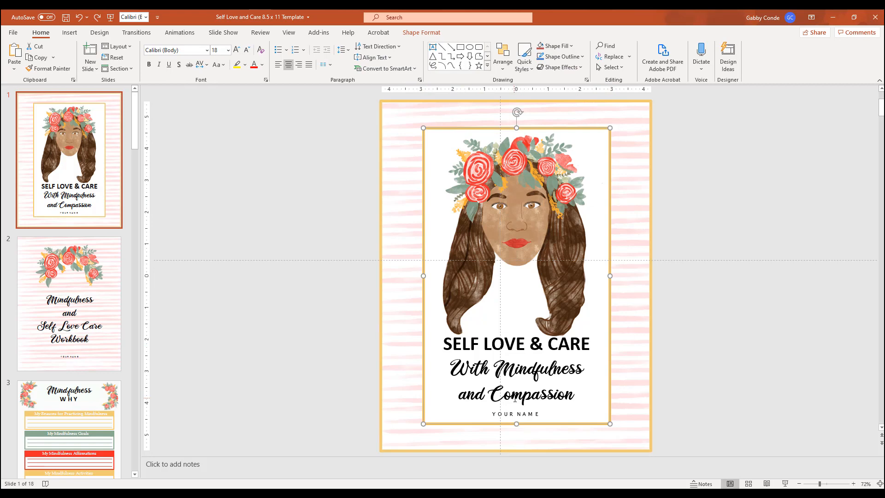
click(406, 102)
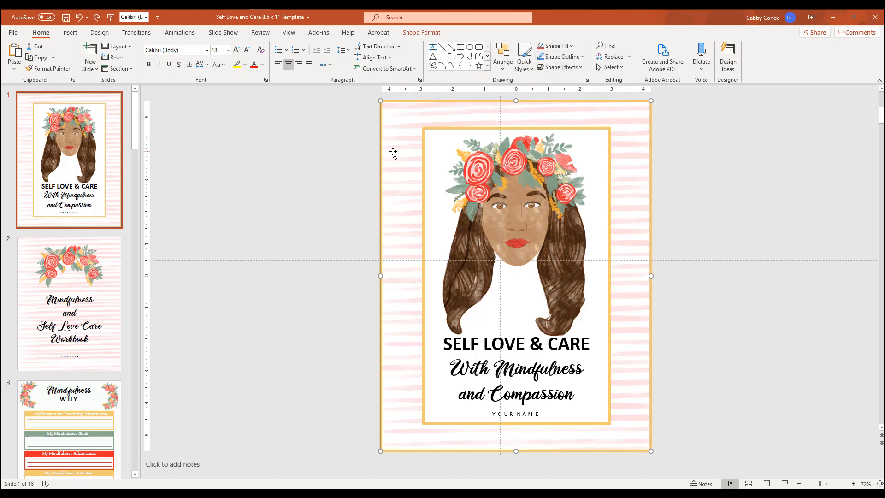
mouse_move(397, 153)
mouse_down()
mouse_move(433, 144)
mouse_move(398, 146)
mouse_up()
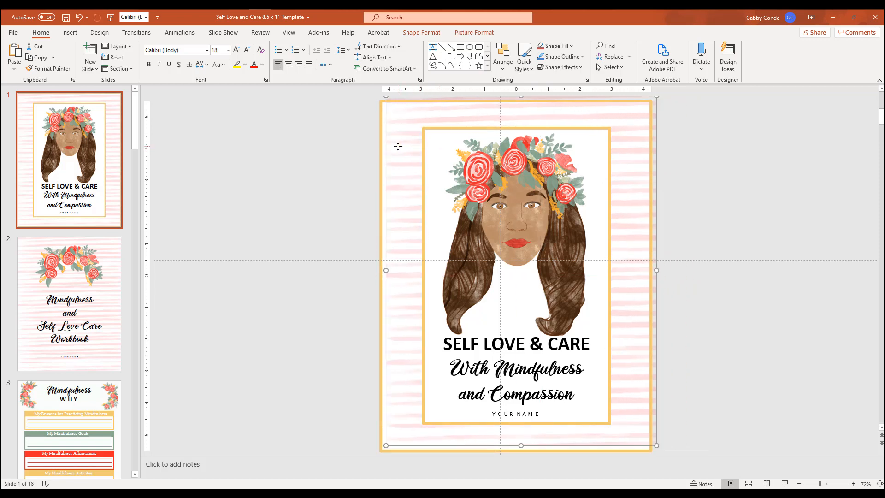
click(79, 17)
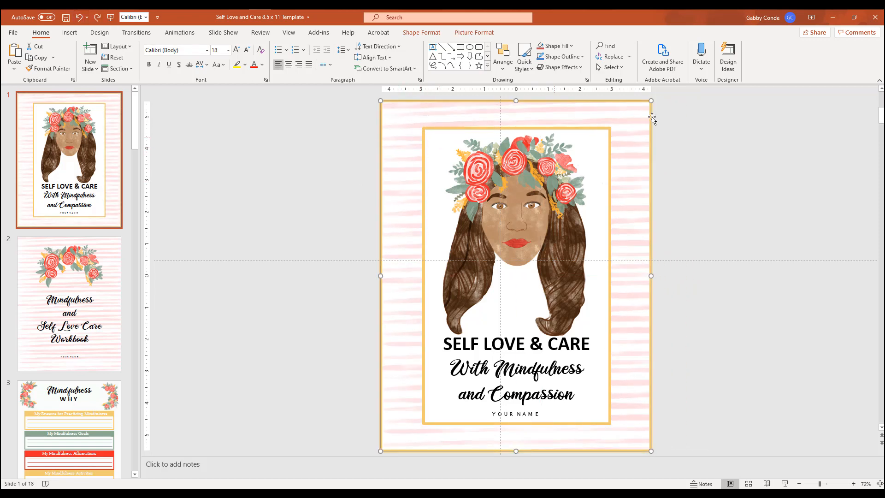
Fill the cover's striped background shape with the blue stripe picture "6" from the JPG folder in graphics > lines.
right_click(404, 118)
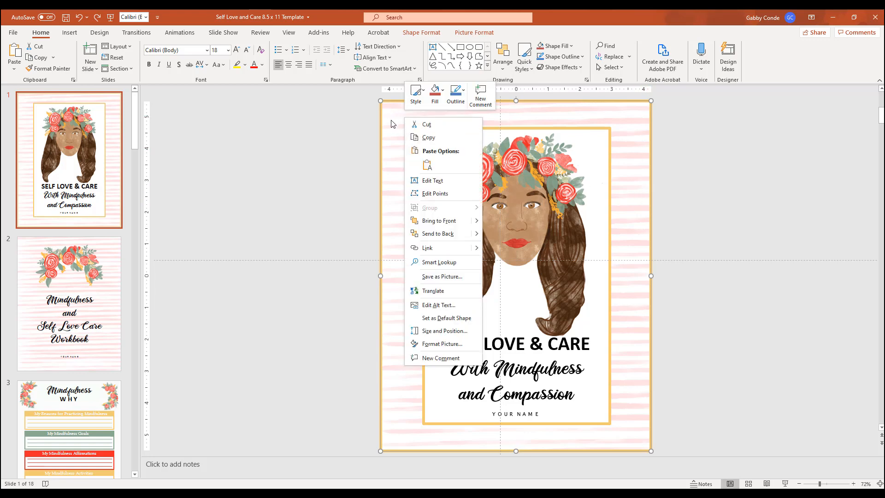
click(443, 92)
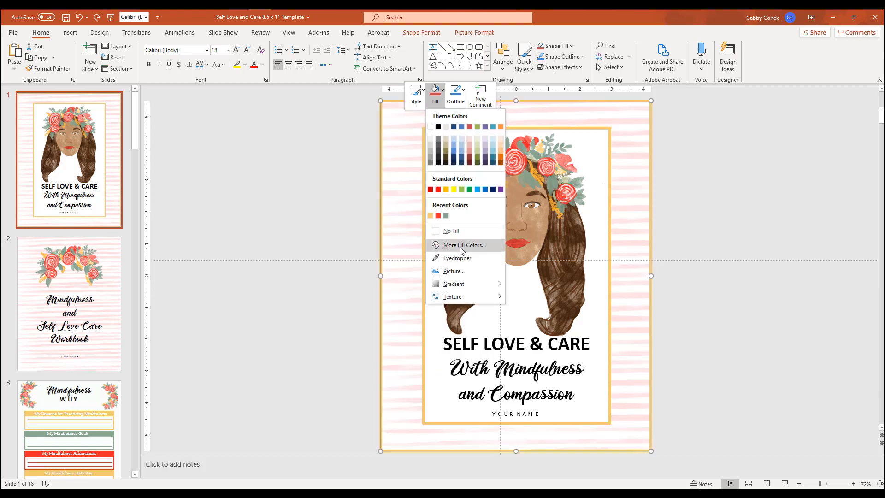
click(461, 271)
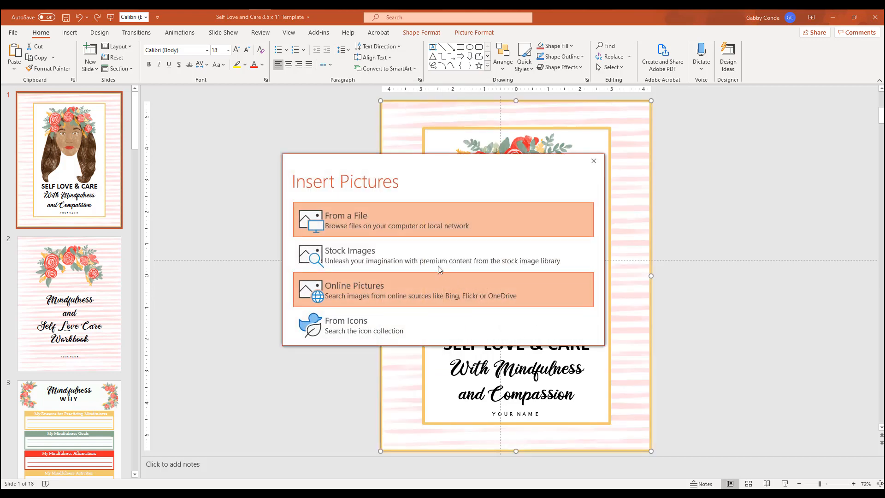
click(413, 219)
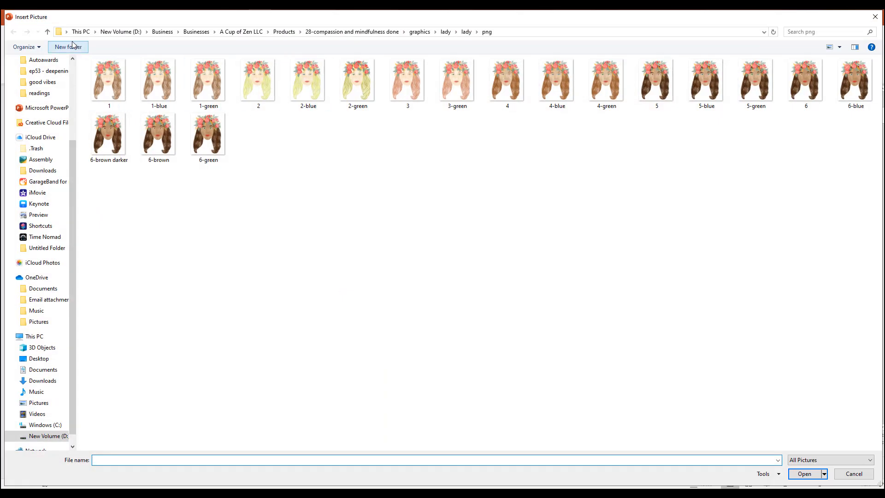
click(48, 32)
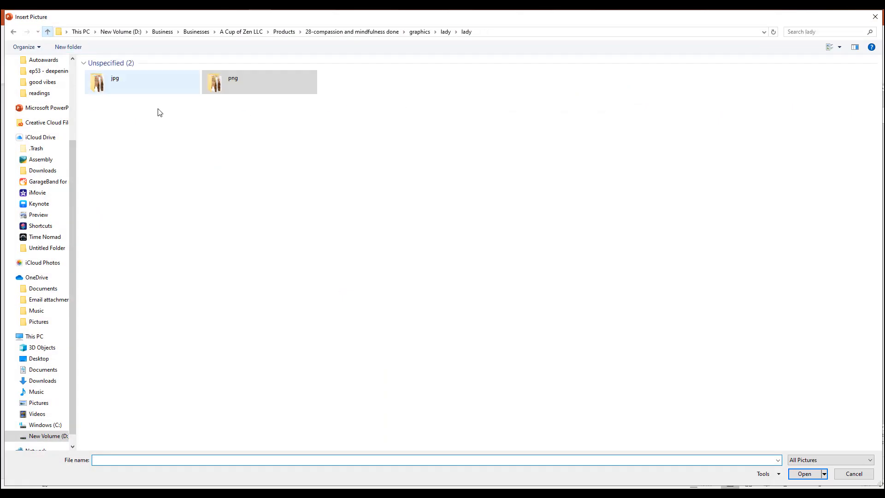
click(48, 31)
click(48, 31)
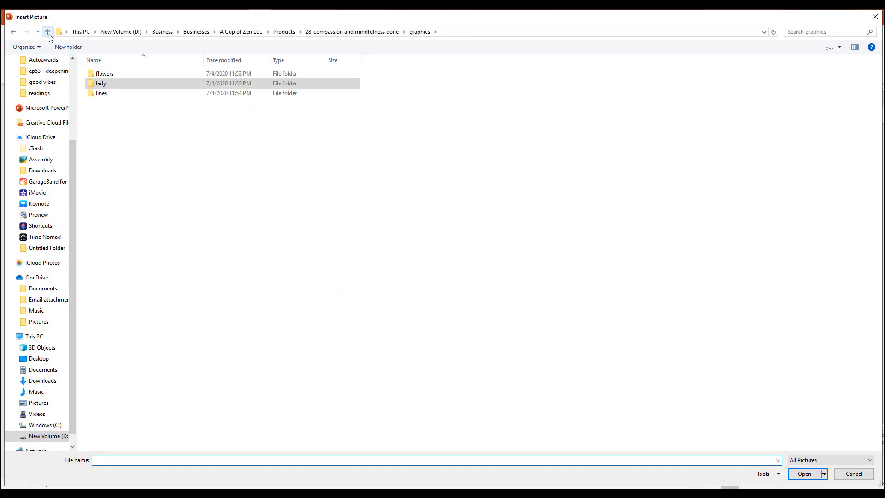
double_click(118, 92)
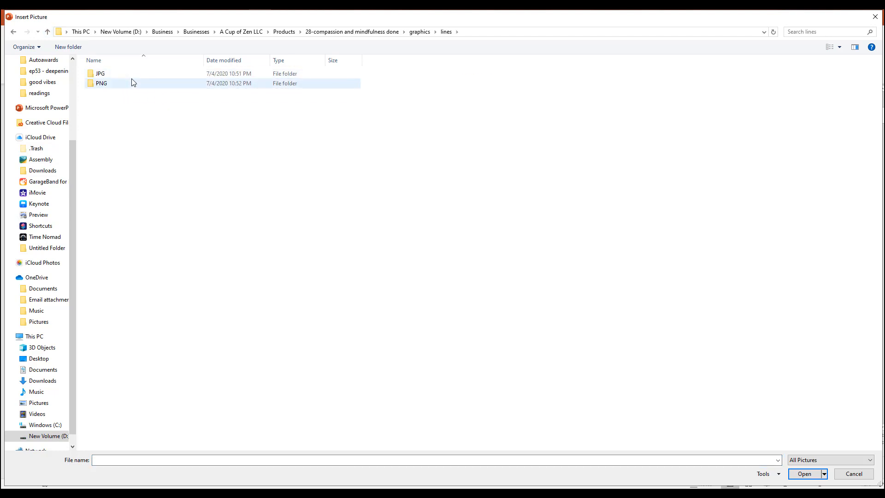
double_click(127, 74)
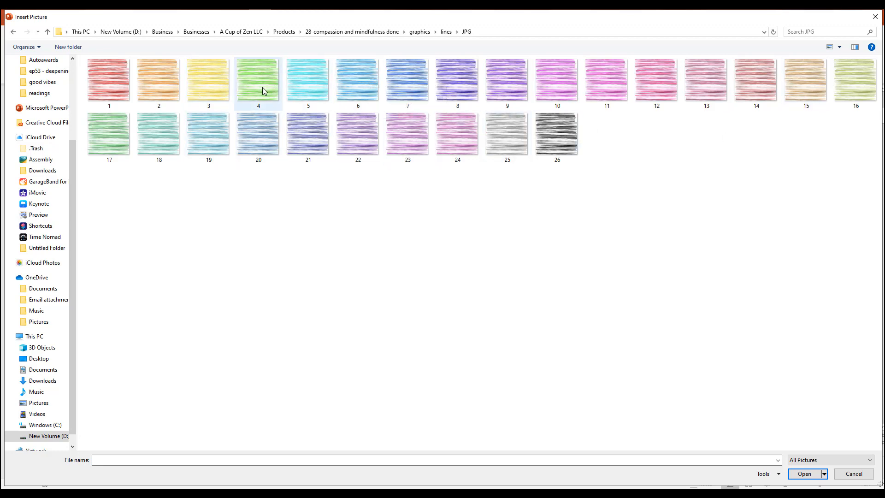
click(357, 84)
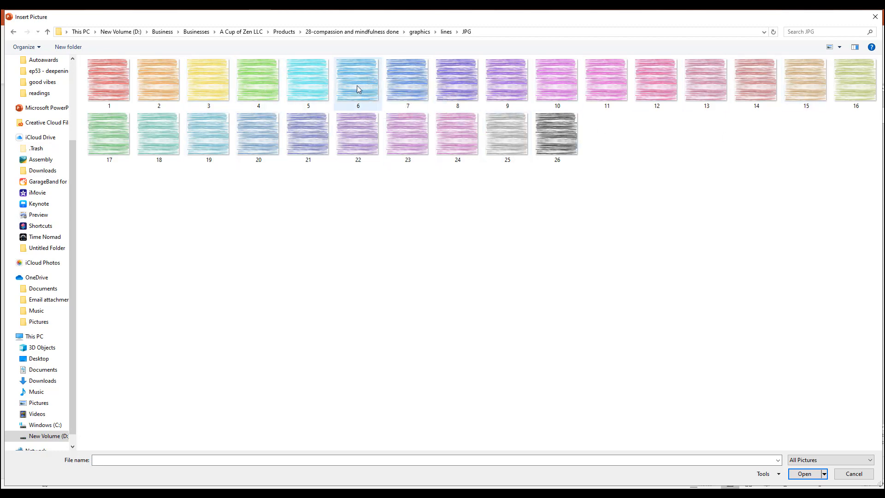
double_click(357, 86)
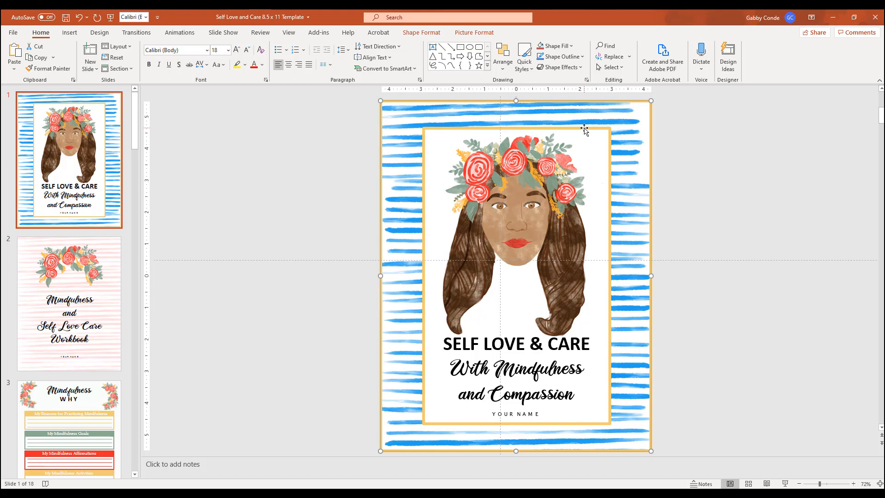
Undo the blue stripe fill and redo it to compare the two cover backgrounds.
click(98, 18)
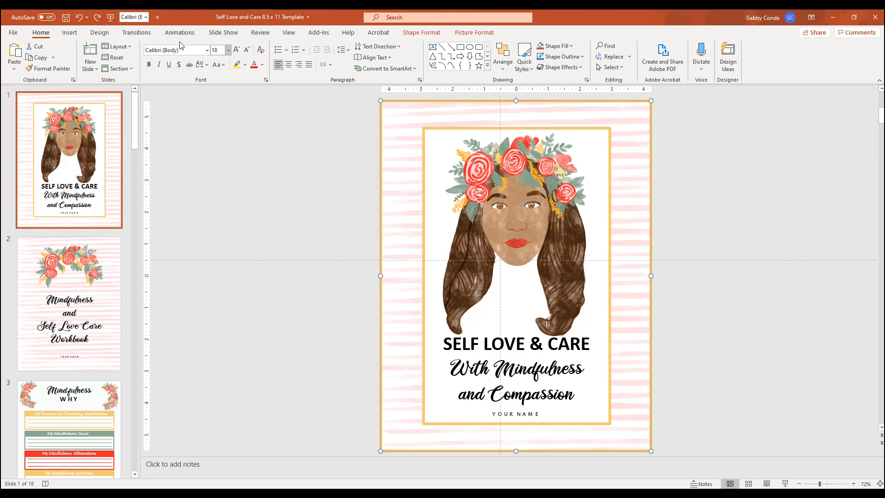
click(97, 18)
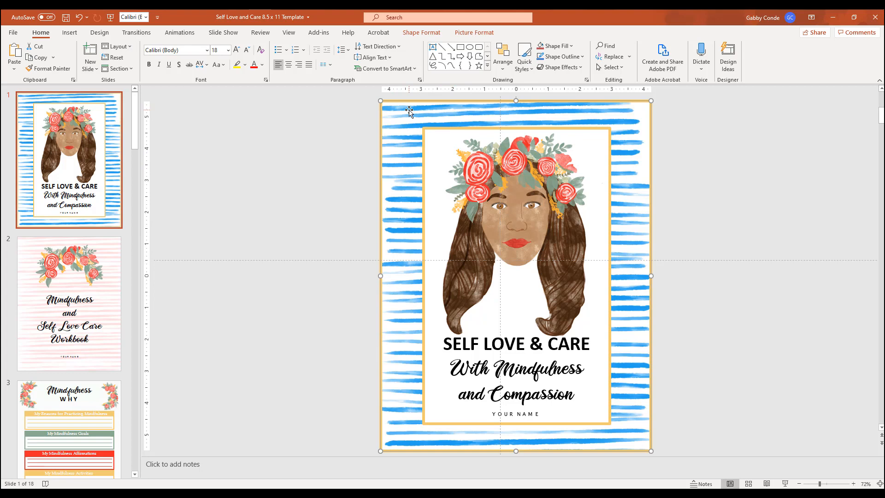
Fade the blue striped cover background with the second-most transparent picture transparency preset.
click(465, 33)
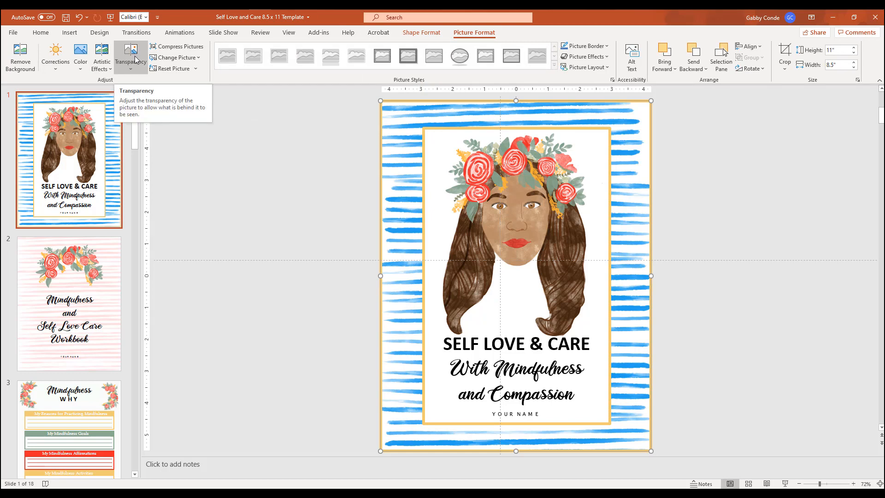
click(133, 71)
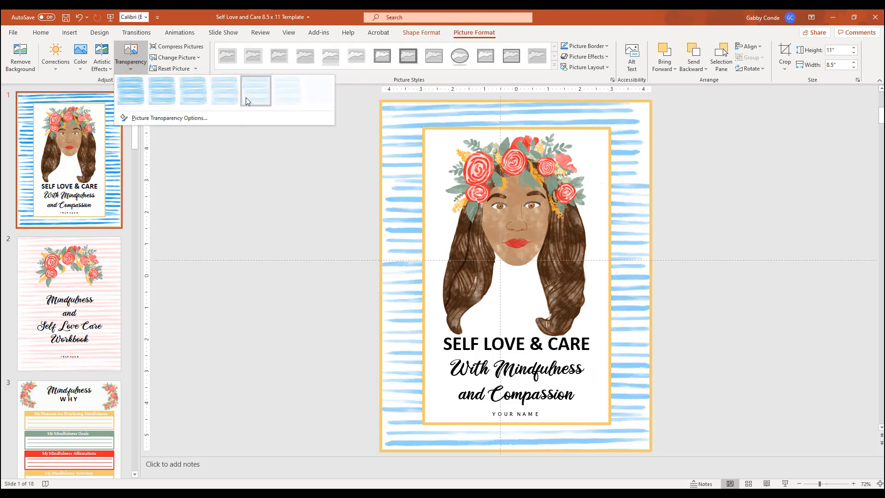
click(288, 98)
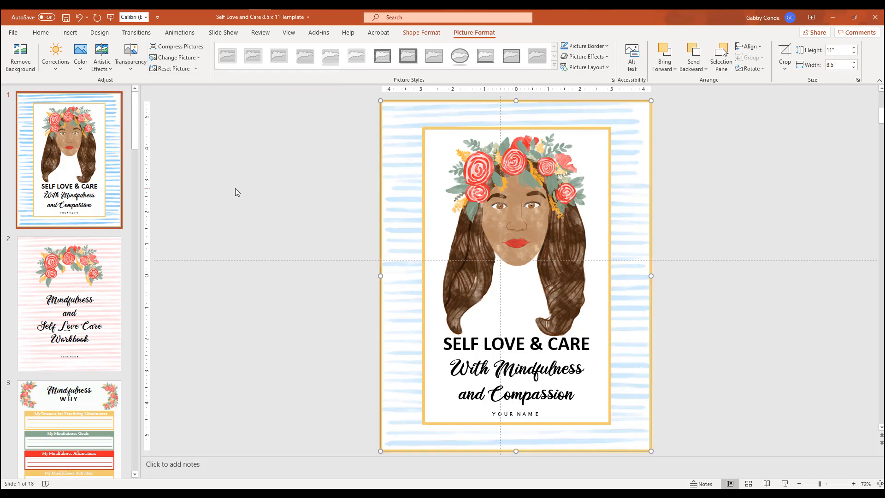
Undo the background's transparency and blue stripe fill and redo both to compare the faded stripes with the original pink ones.
click(79, 19)
click(79, 19)
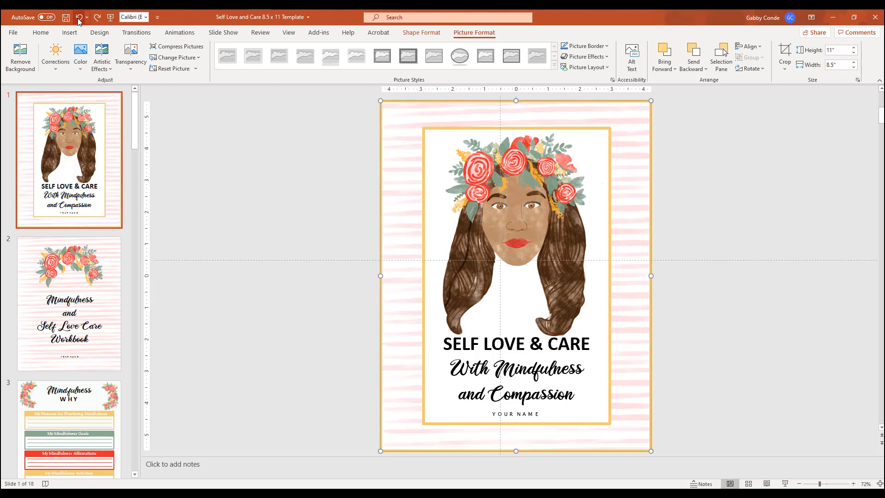
click(95, 20)
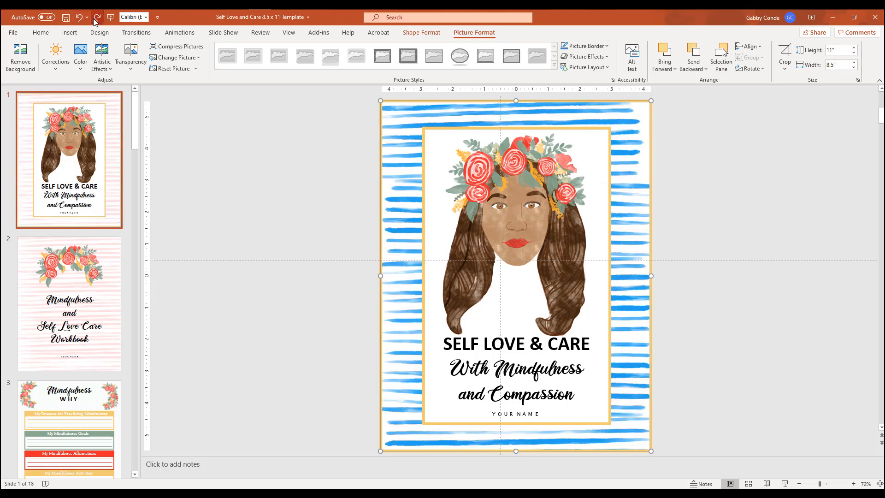
click(94, 20)
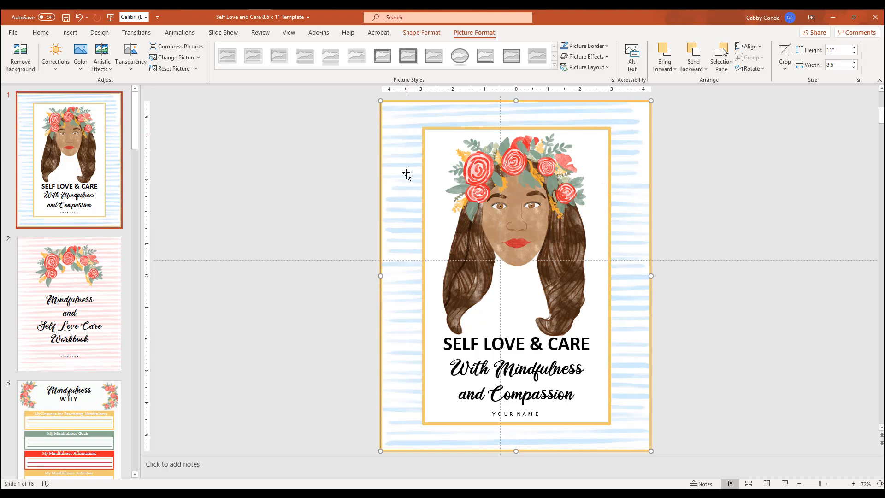
Send the cover's striped background picture to the back, behind the outer gold border.
click(317, 147)
click(386, 200)
click(424, 149)
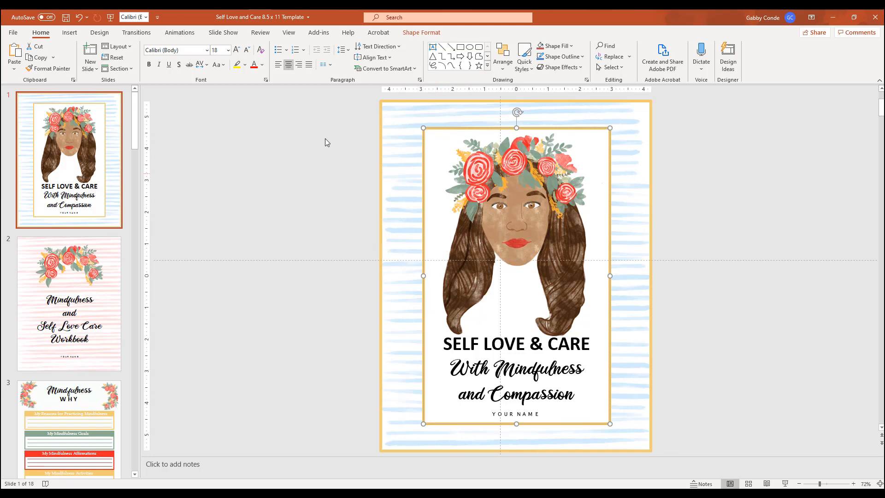
click(390, 120)
right_click(389, 118)
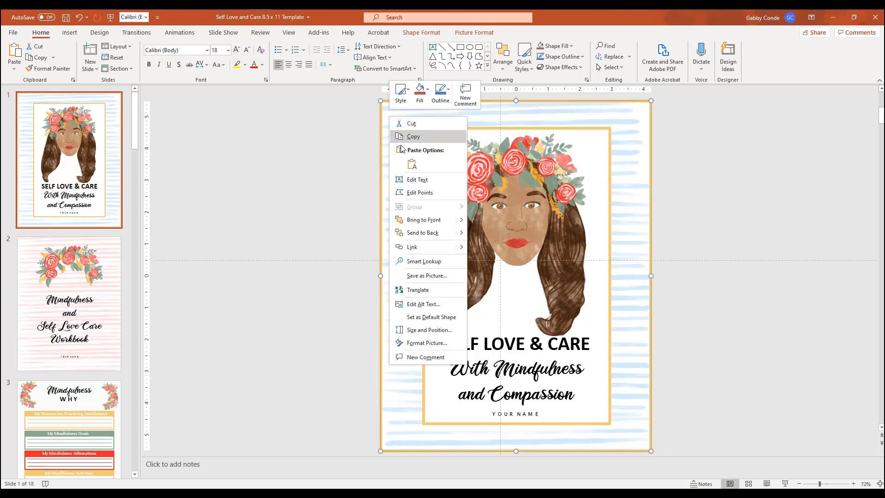
click(435, 234)
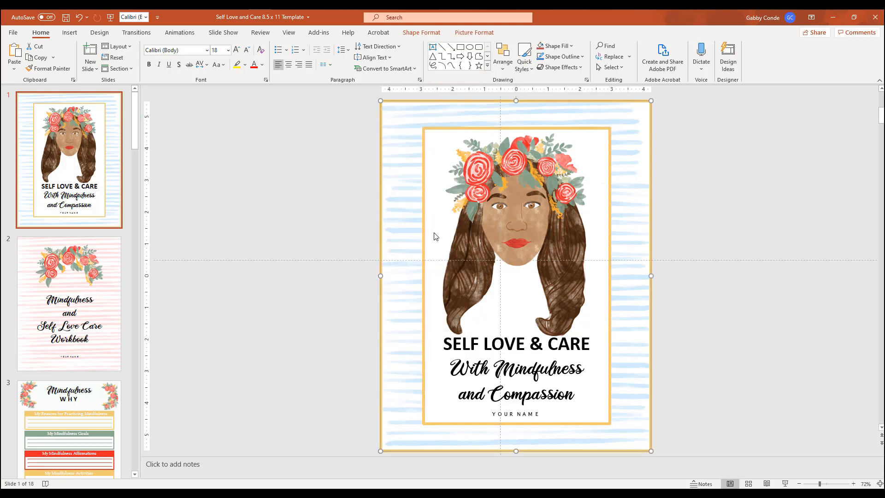
Recolor the cover's outer gold border light blue by sampling the background stripes with the Eyedropper.
click(332, 201)
click(381, 185)
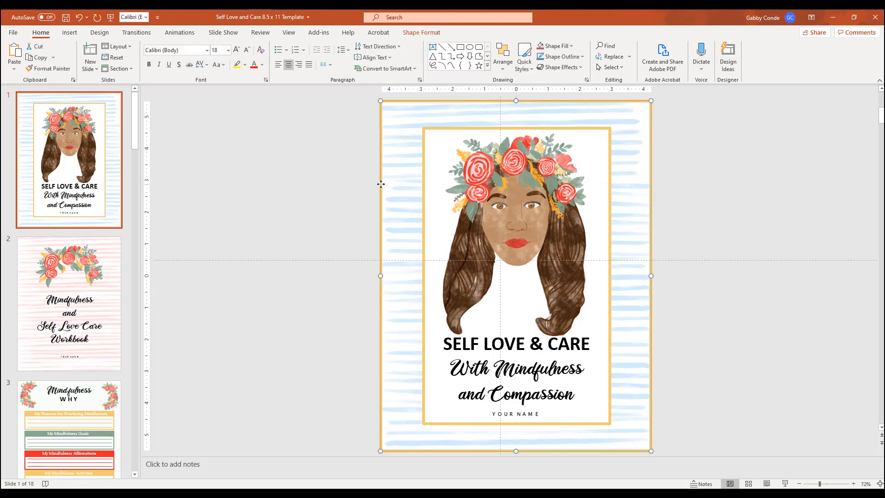
right_click(381, 185)
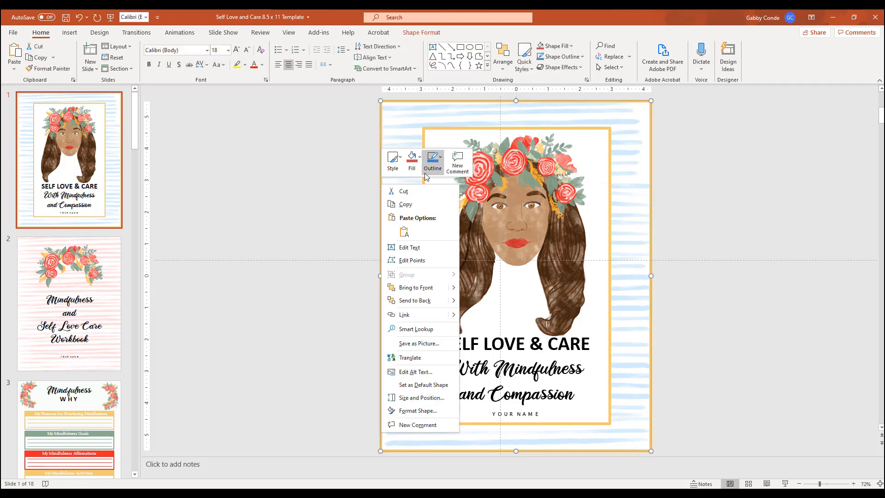
click(414, 33)
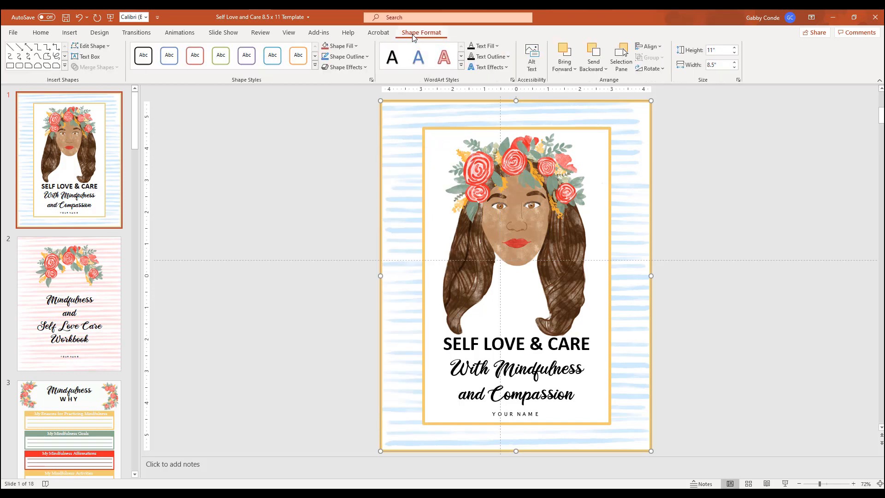
click(367, 56)
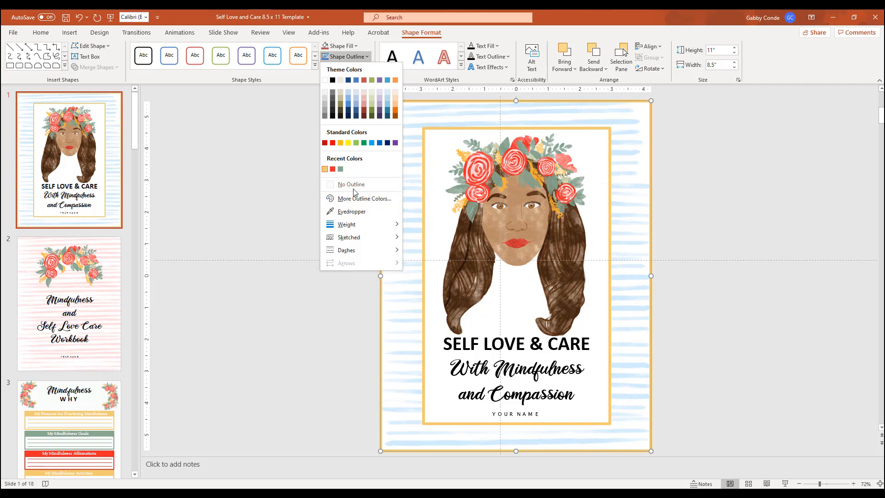
click(352, 212)
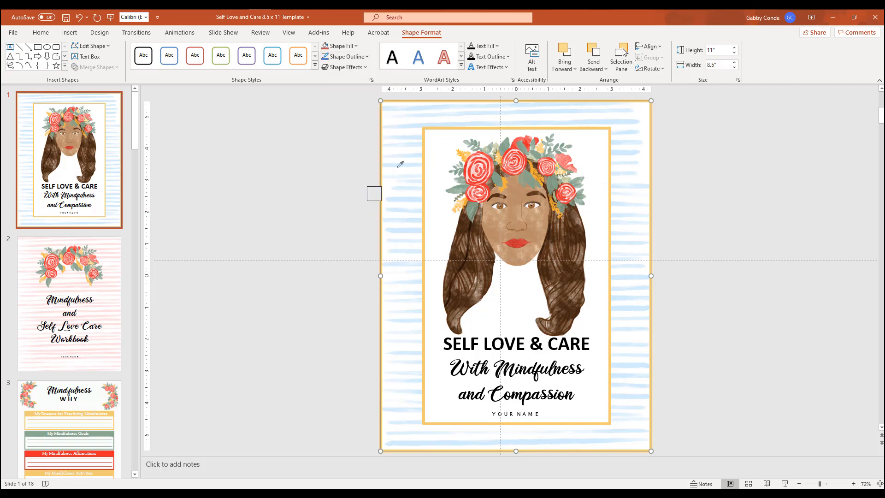
click(414, 128)
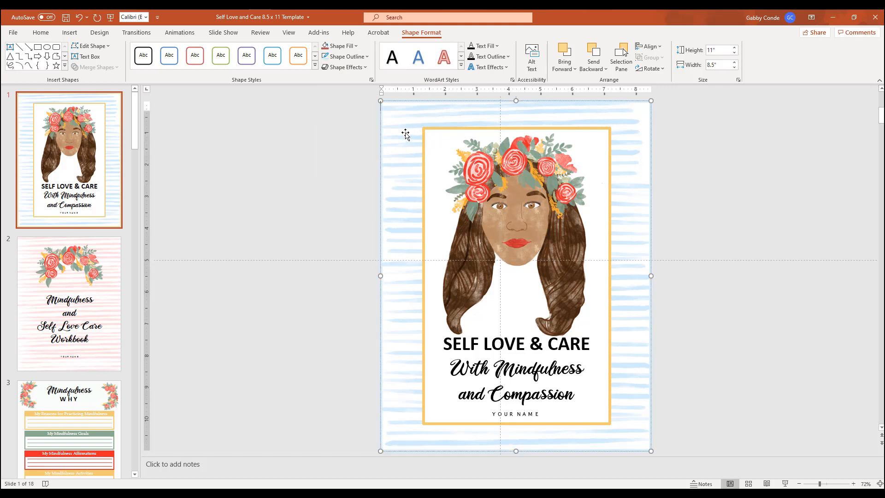
click(363, 56)
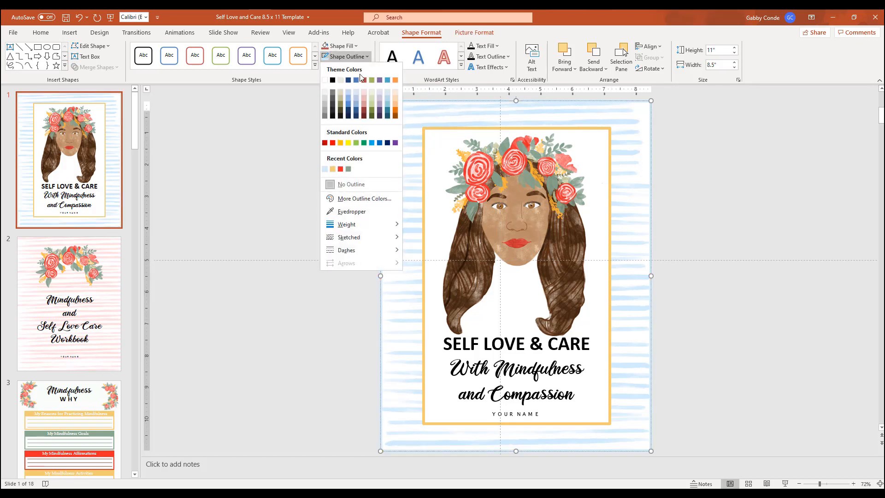
click(360, 213)
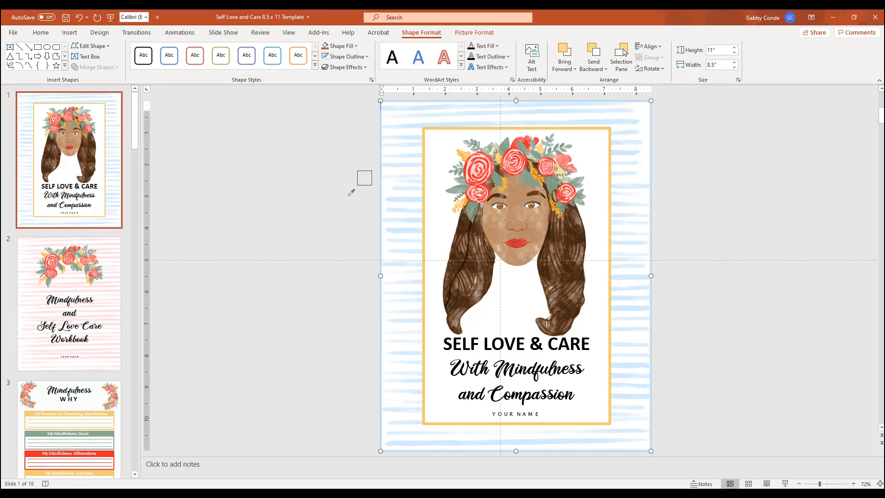
click(414, 123)
click(348, 166)
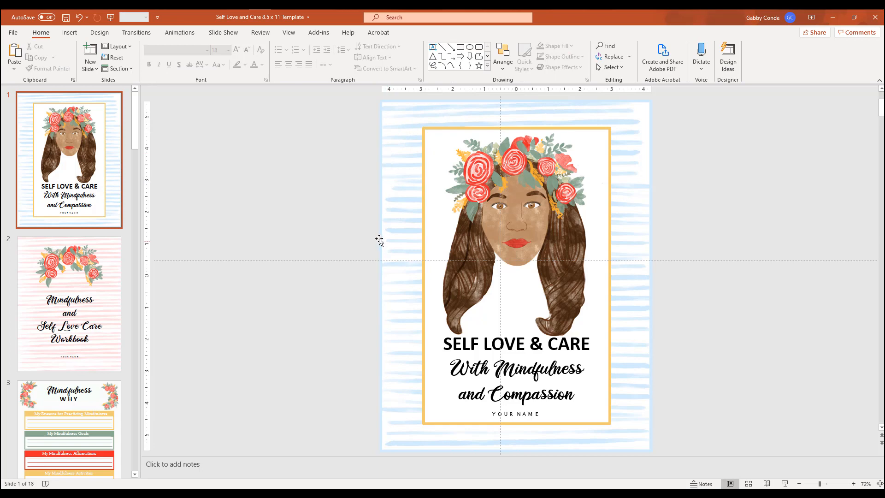
click(377, 224)
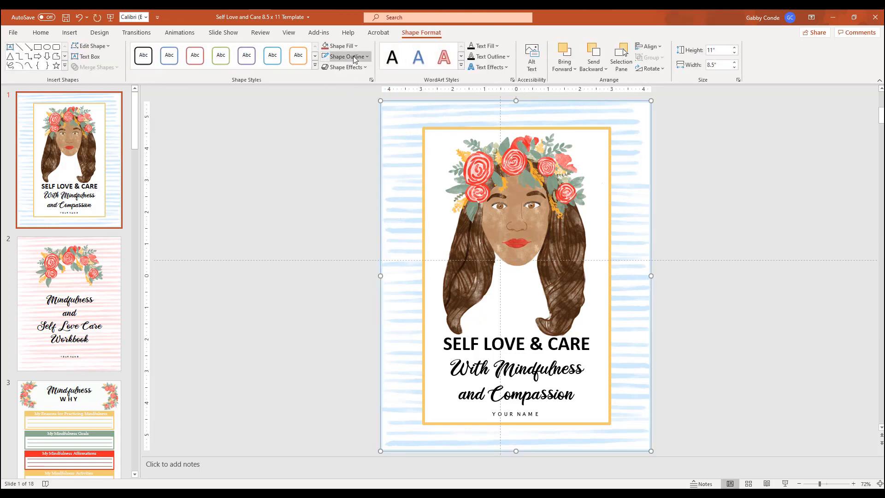
click(355, 57)
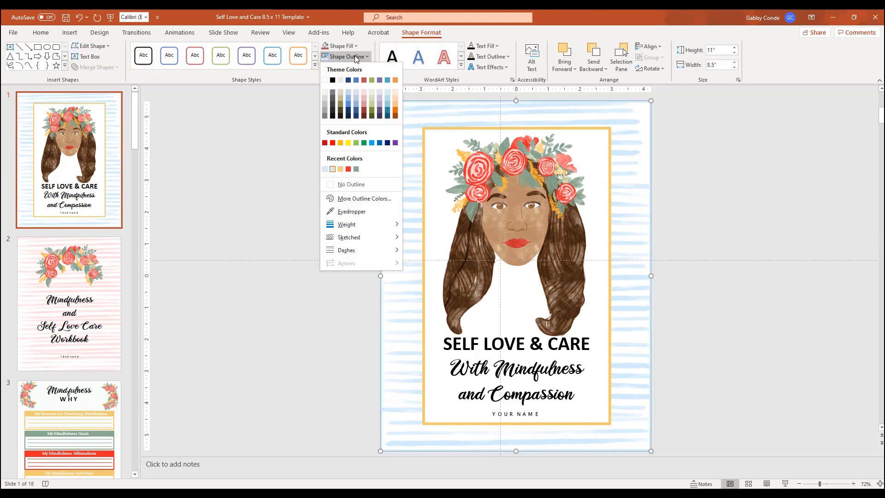
click(362, 199)
drag(453, 154, 361, 184)
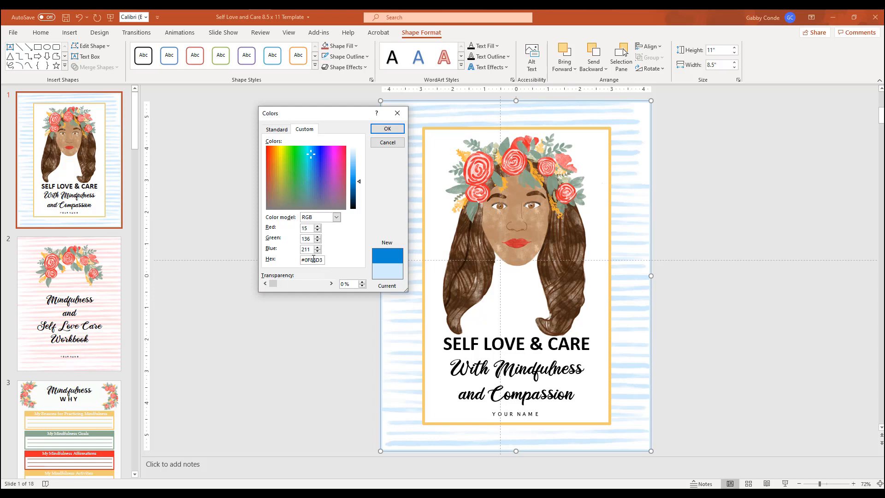
click(329, 173)
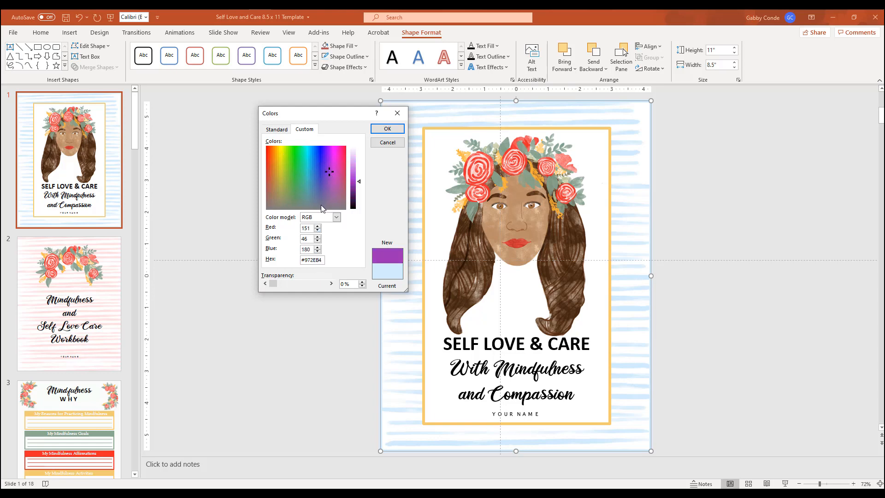
click(300, 170)
click(302, 162)
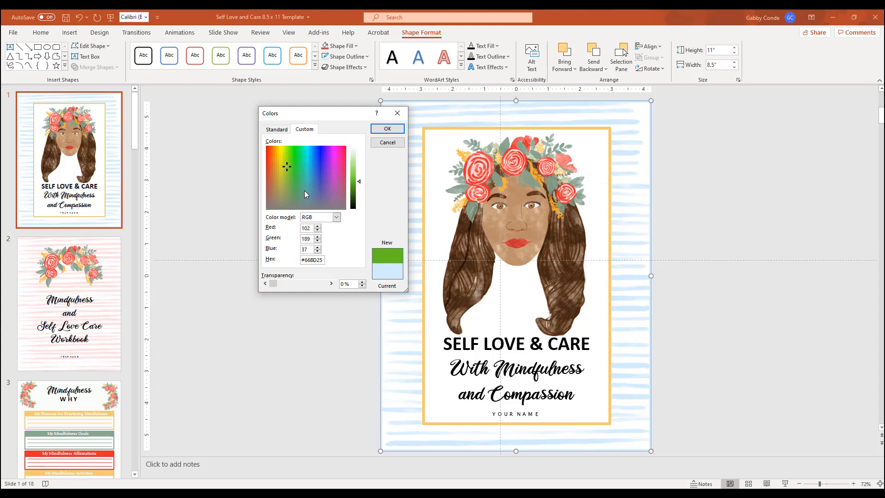
click(305, 191)
click(330, 181)
click(287, 160)
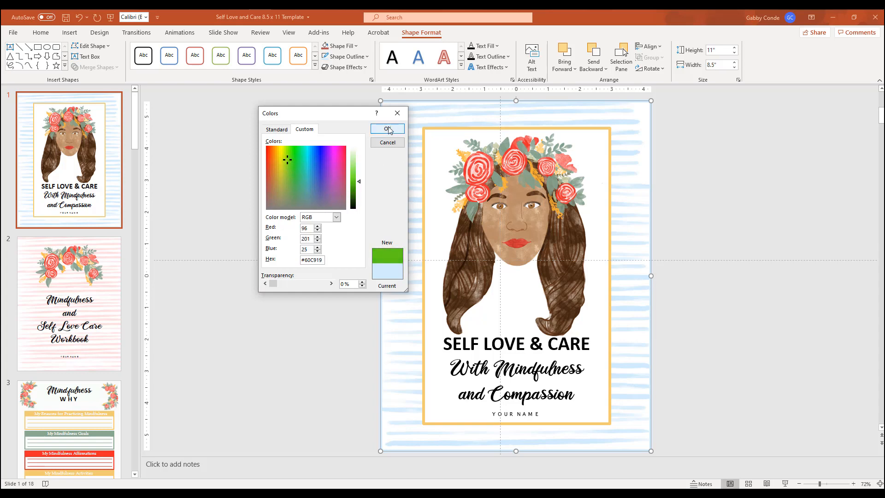
click(387, 144)
Recolor the cover's outer border red by sampling a rose in the flower crown with the Eyedropper.
click(356, 56)
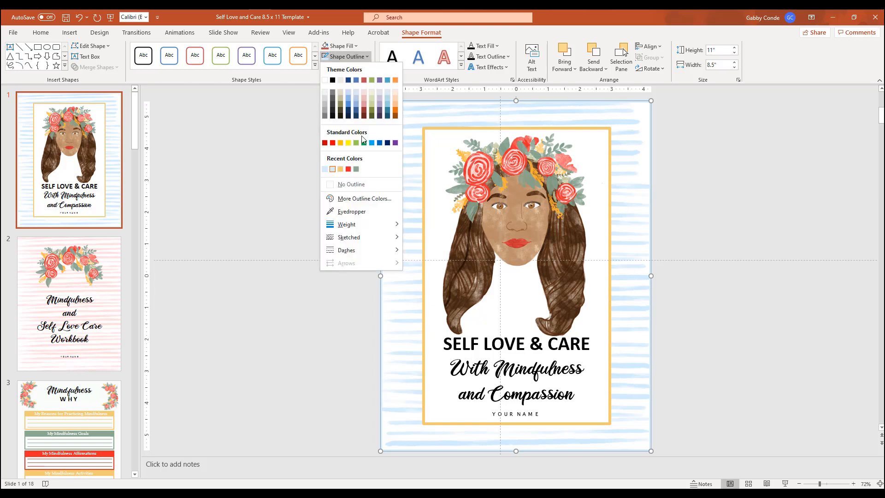
click(362, 209)
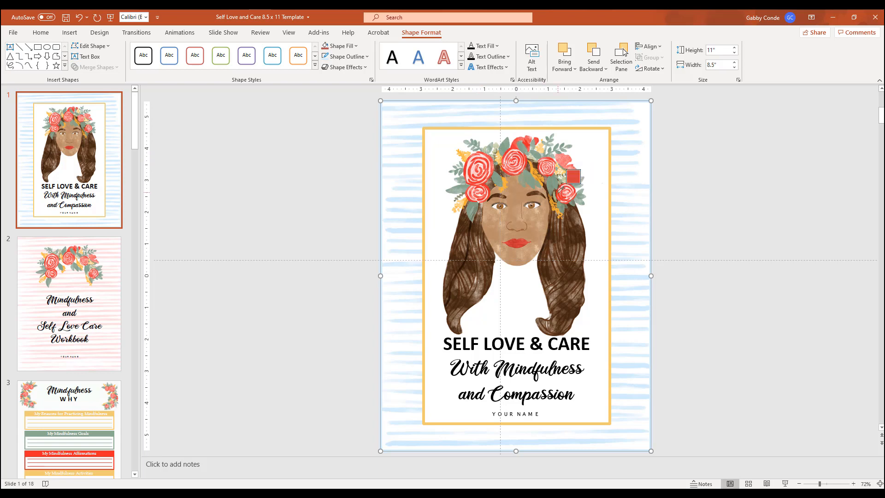
click(456, 183)
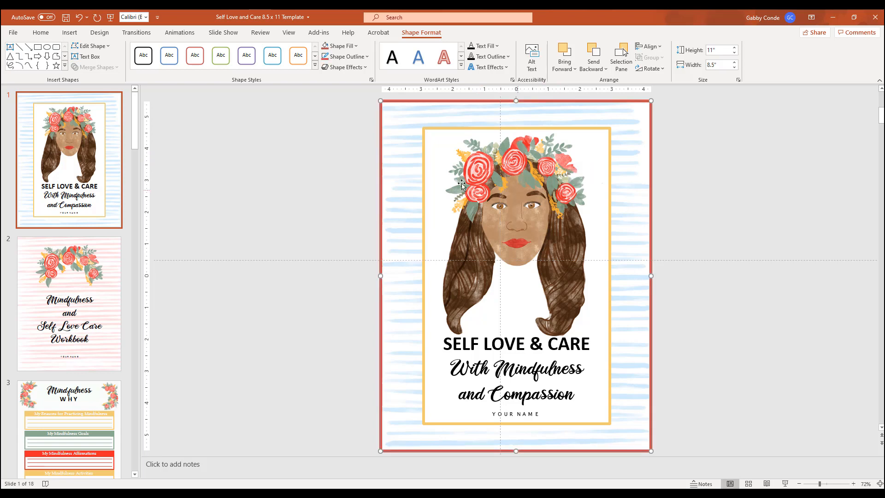
click(711, 176)
Set the outline of the inner frame around the portrait and title to the recently sampled rose red.
click(596, 132)
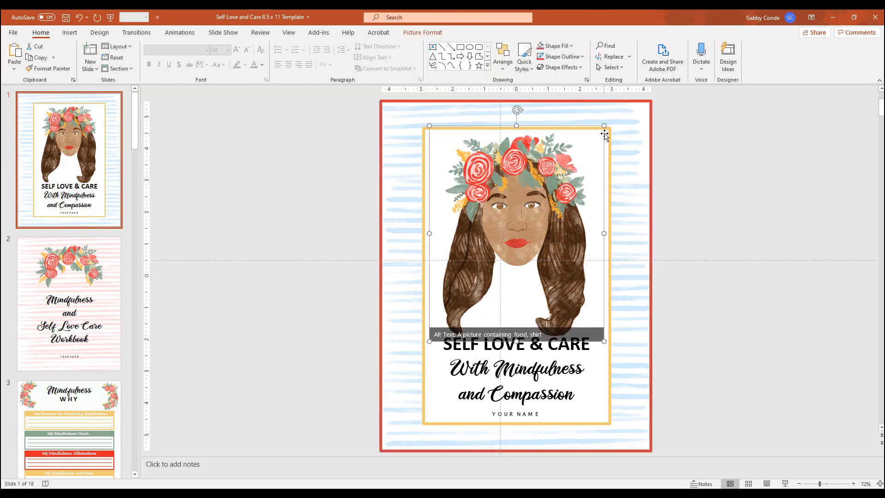
click(609, 133)
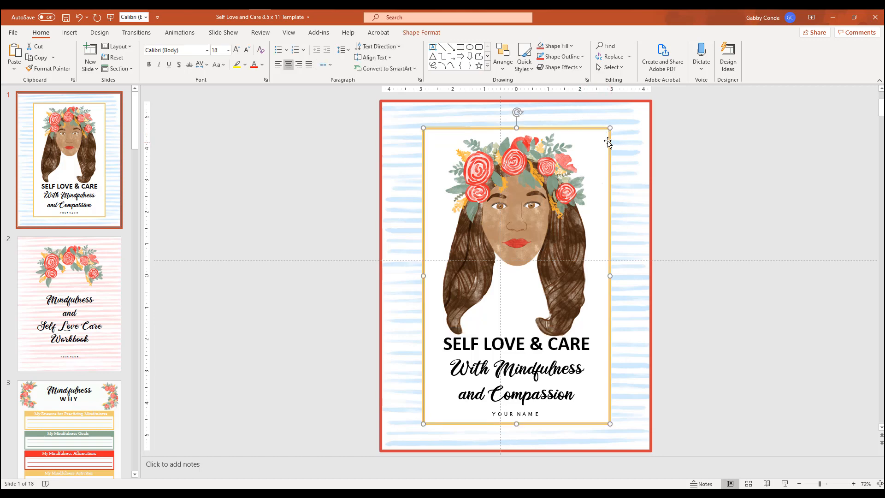
click(417, 33)
click(360, 58)
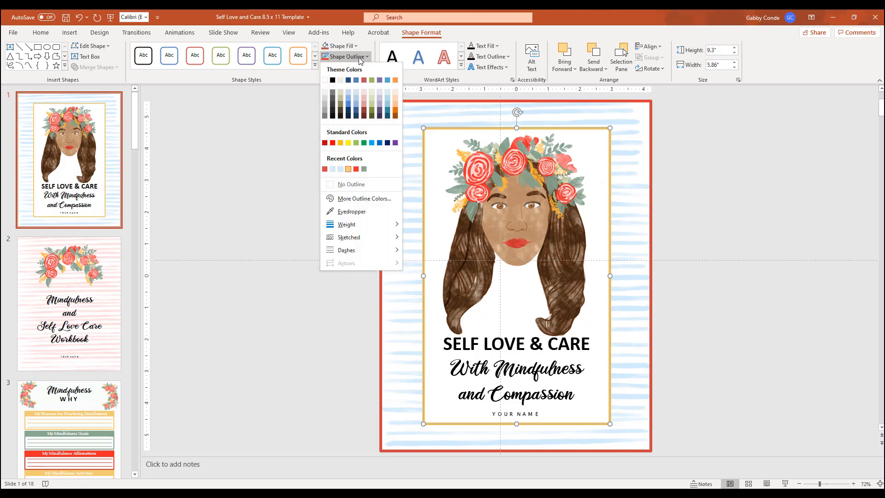
click(684, 157)
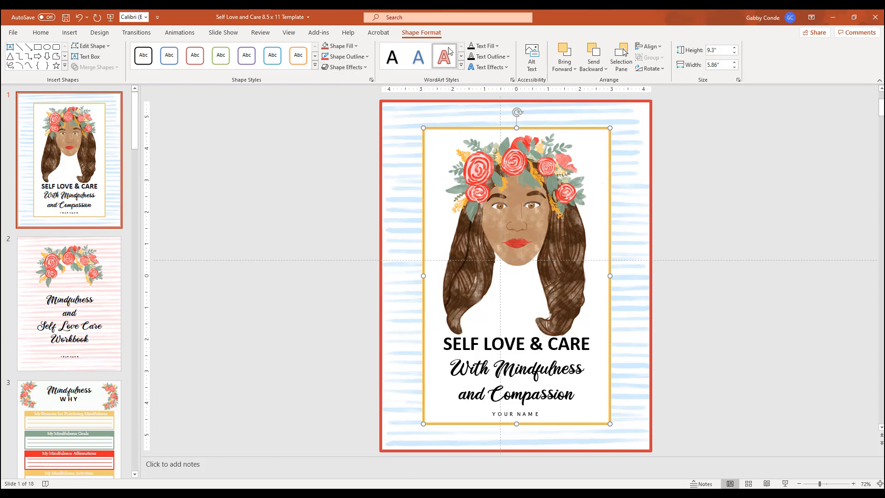
click(362, 56)
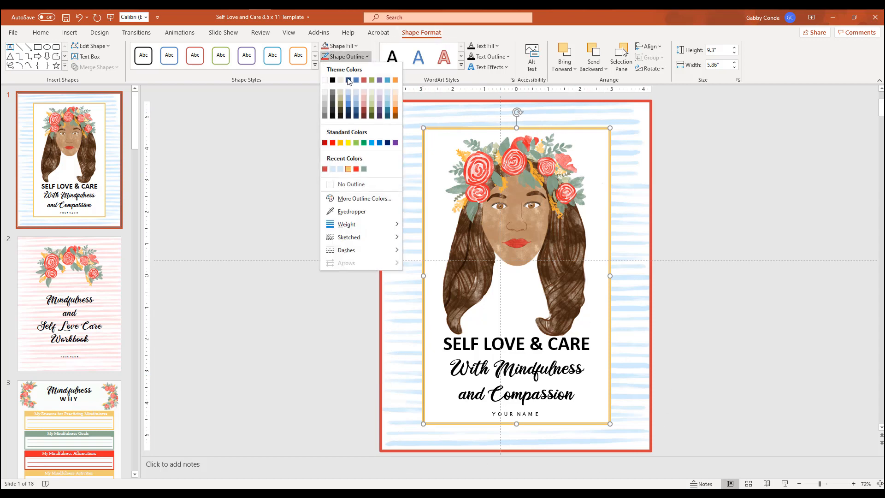
click(430, 407)
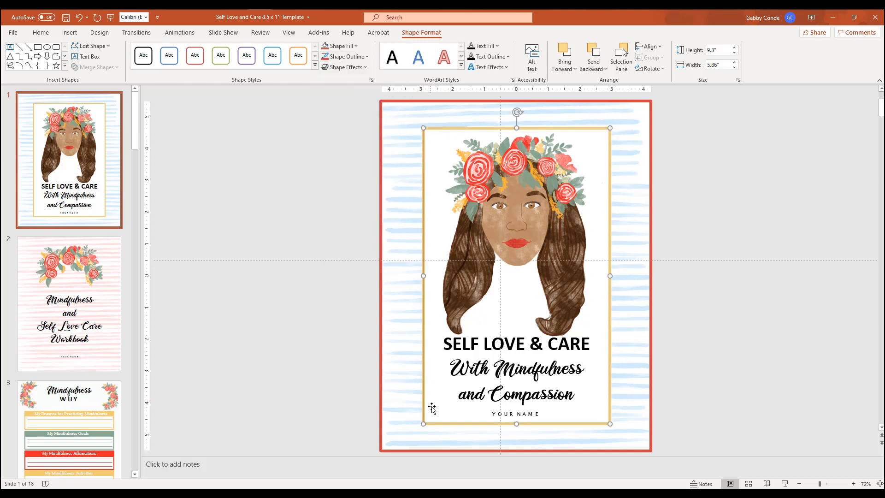
click(350, 56)
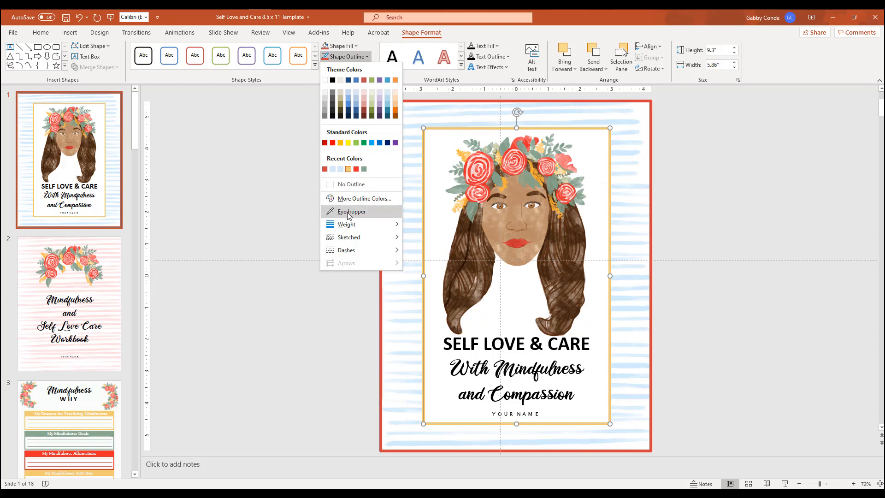
click(325, 169)
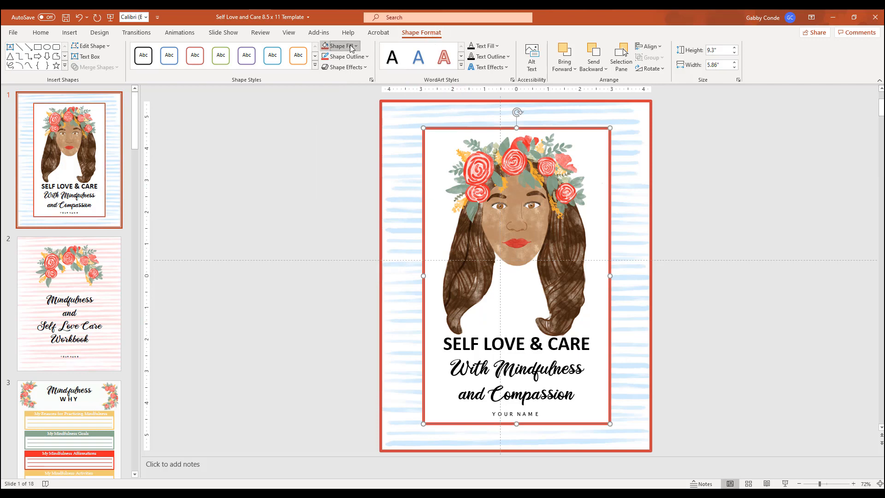
Try a light pink fill for the inner frame by sampling a flower crown rose with the Eyedropper.
click(343, 46)
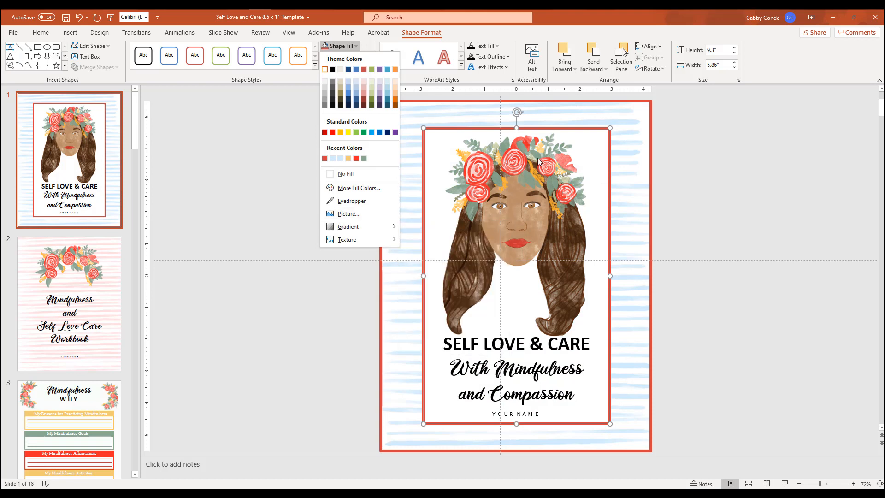
click(364, 201)
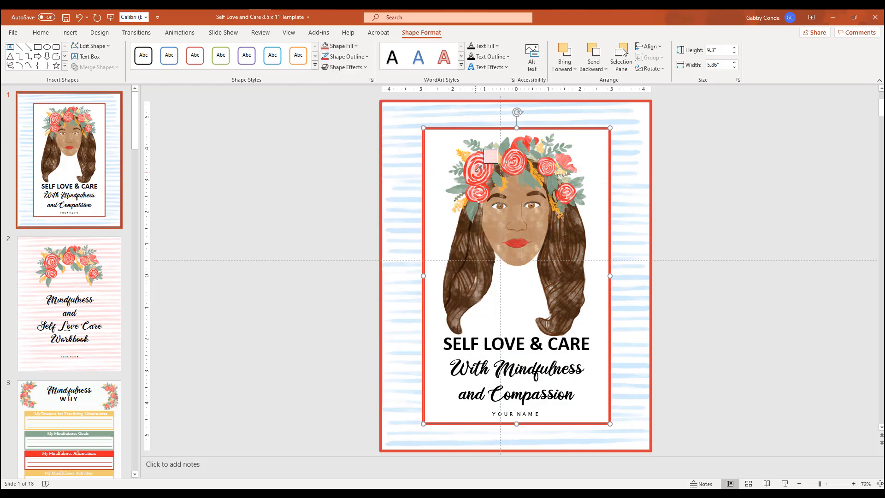
click(478, 172)
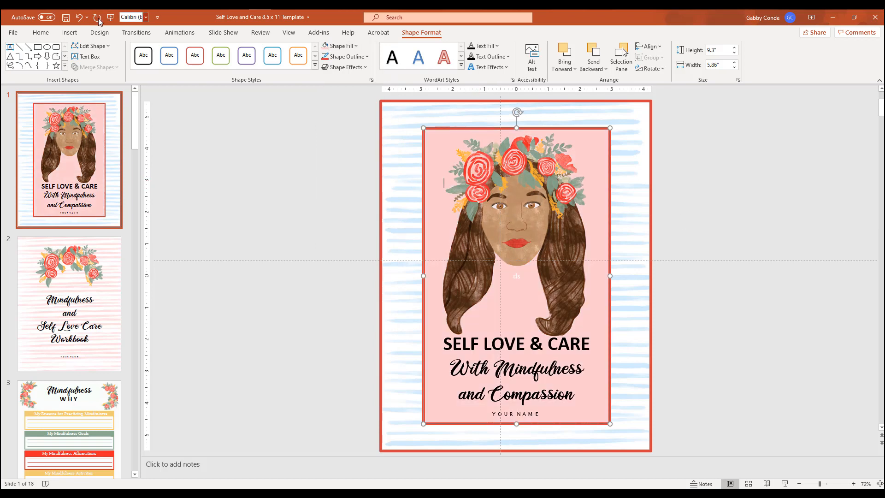
Undo the pink fill of the cover's inner frame and deselect the frame.
text(z)
click(82, 19)
click(83, 20)
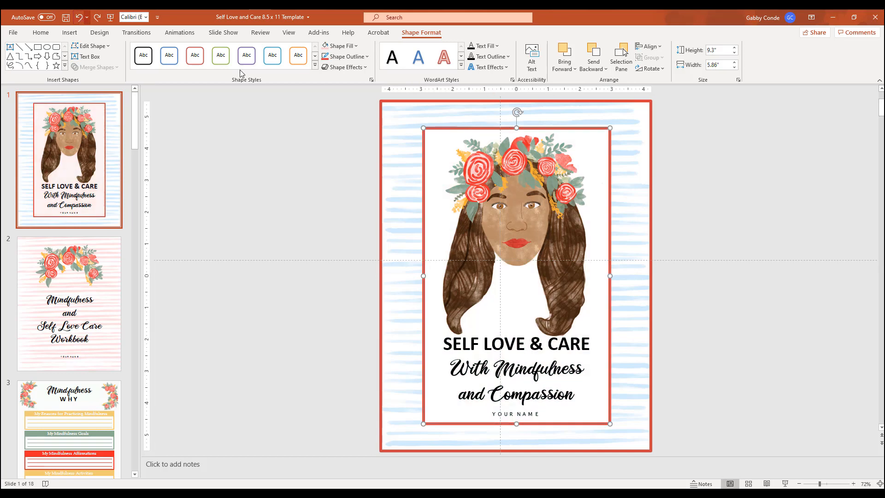
click(696, 187)
On slide 2, fill the floral picture shape above the title with picture 4 from the graphics/flowers/png folder.
scroll(342, 261, down, 1)
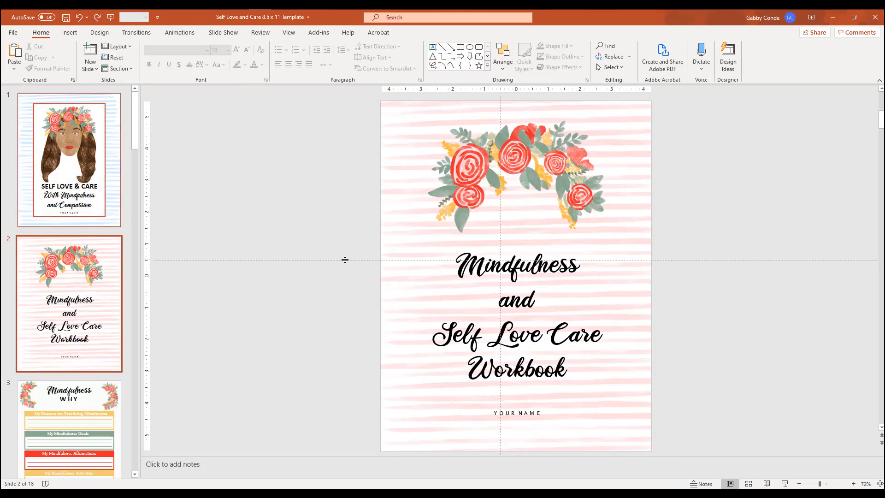
click(550, 167)
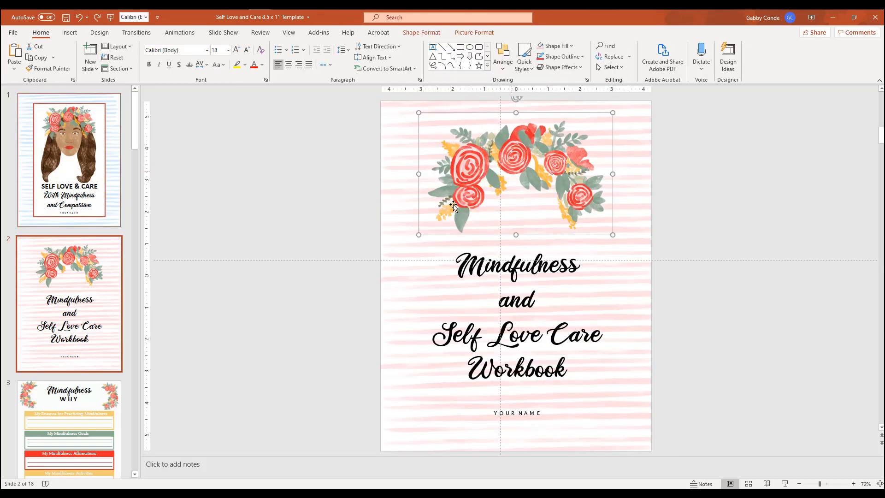
right_click(517, 156)
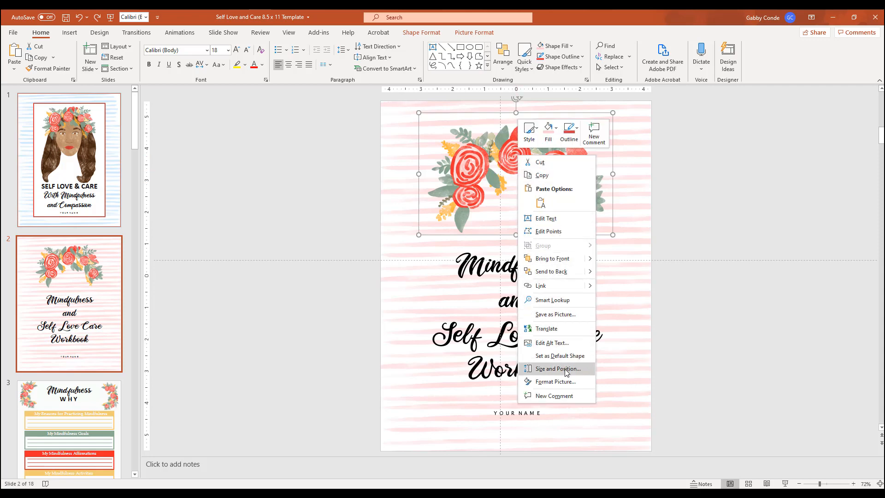
click(549, 131)
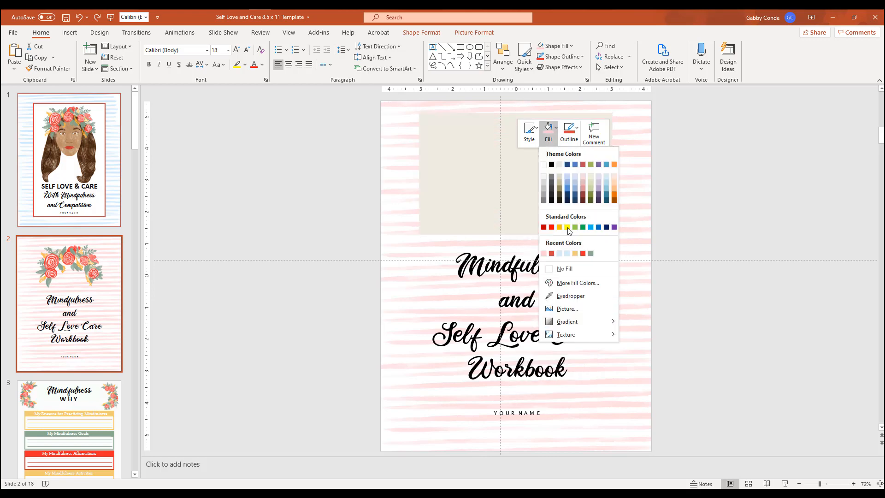
click(572, 308)
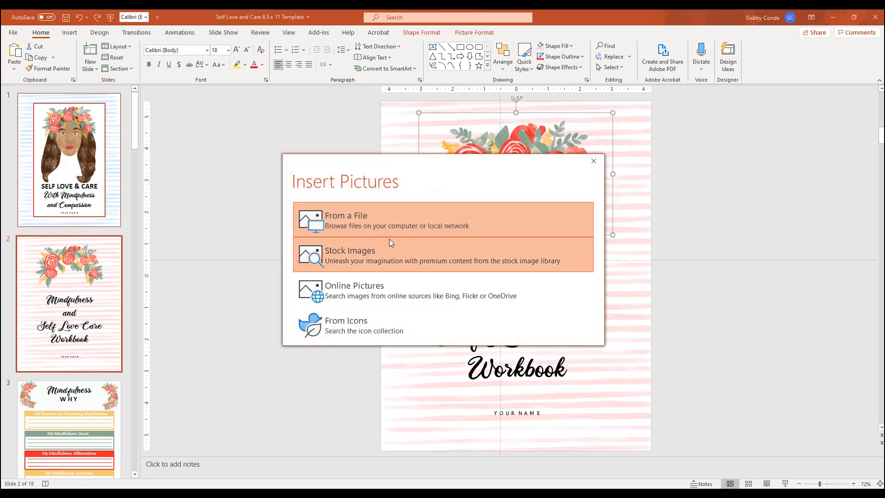
click(361, 214)
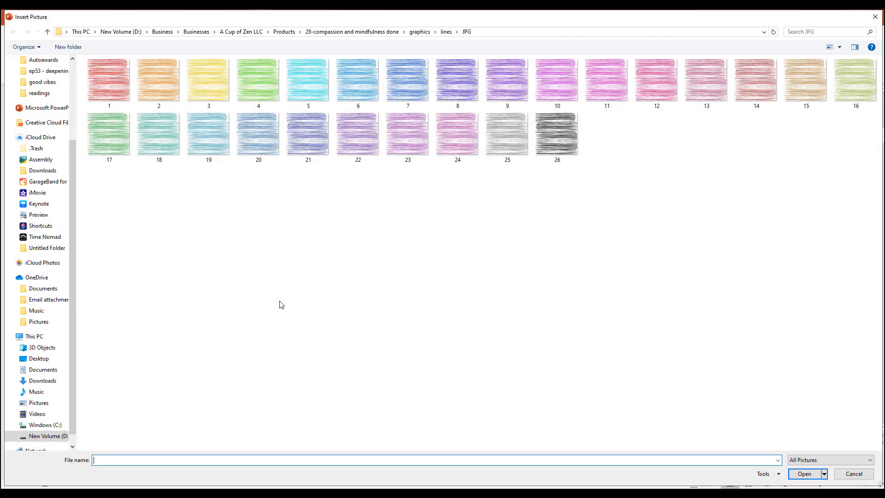
click(48, 31)
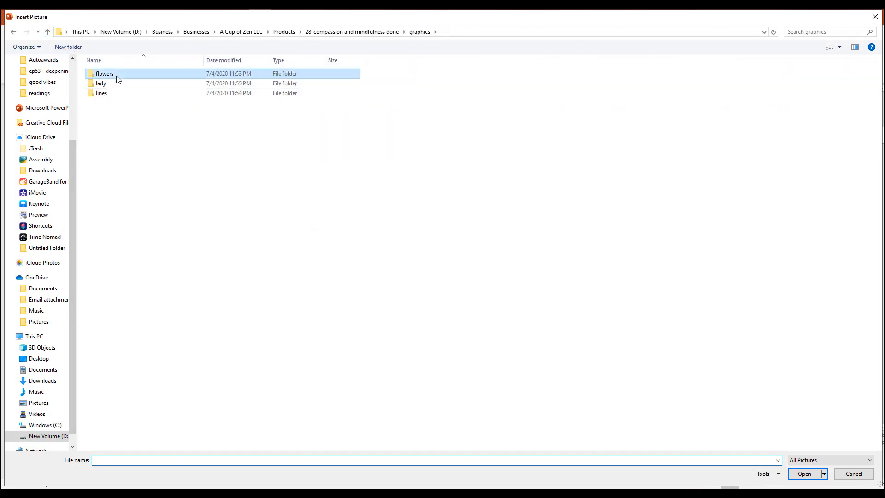
double_click(96, 74)
double_click(123, 84)
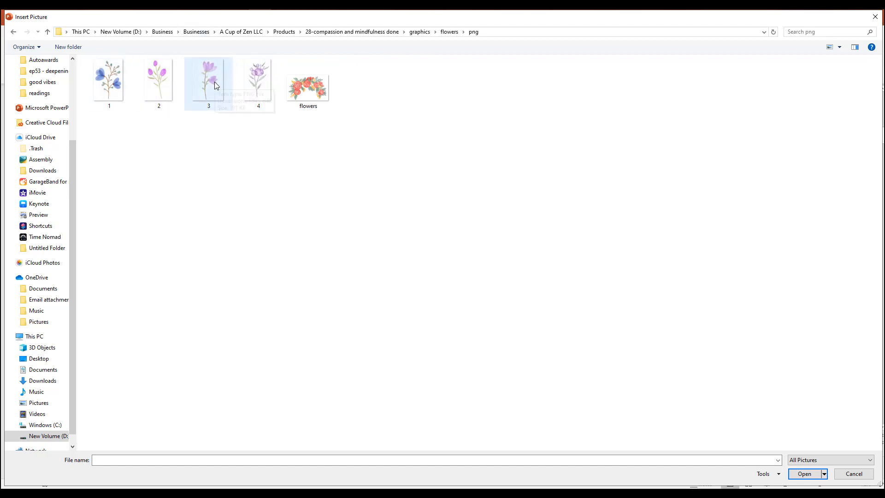
click(254, 88)
double_click(254, 88)
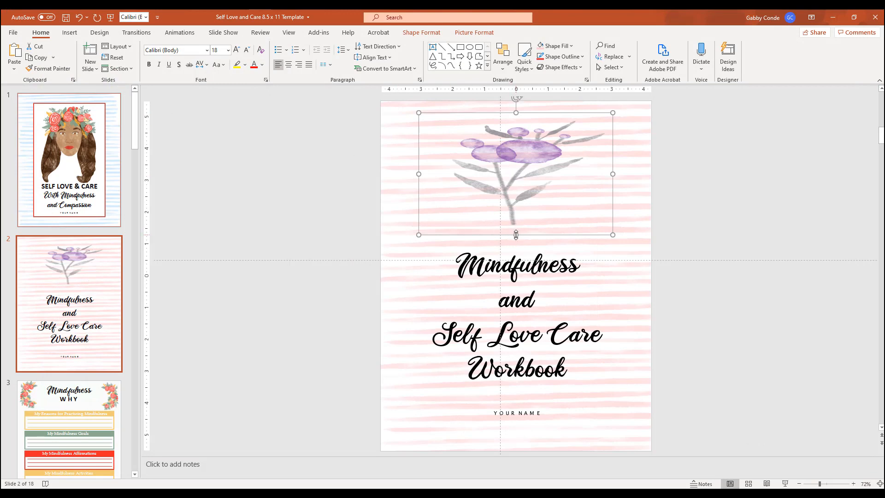
Resize the purple flower to natural proportions, about 3 inches wide, and centre it above the slide 2 title.
drag(516, 235, 510, 418)
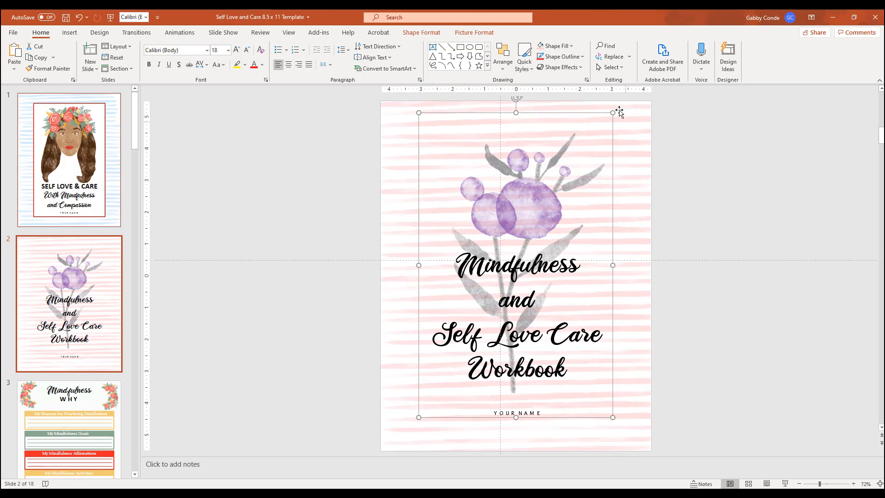
click(415, 419)
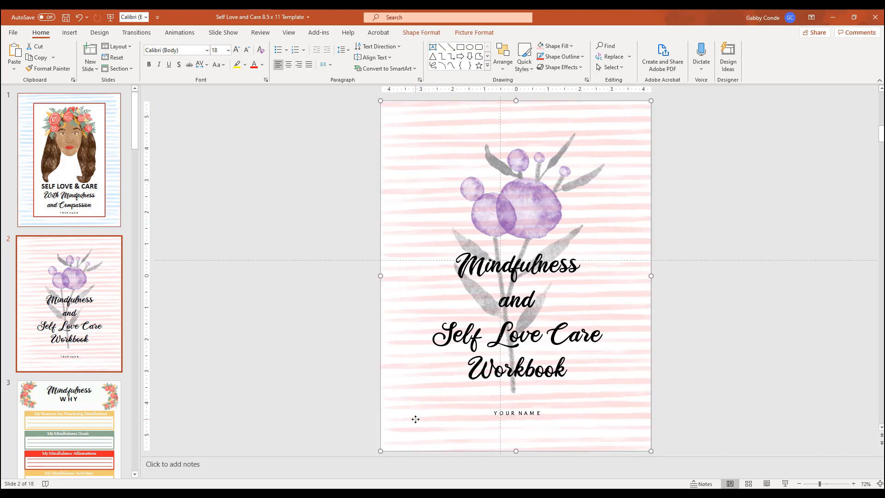
click(491, 127)
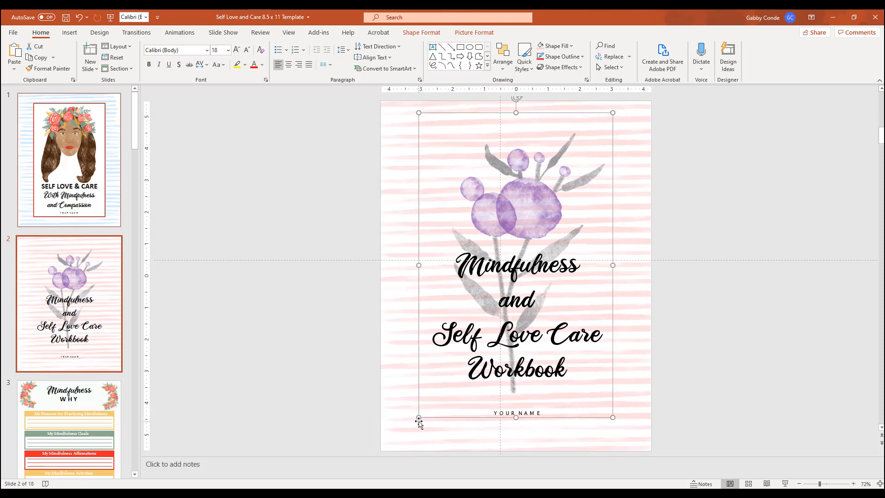
drag(421, 412, 513, 260)
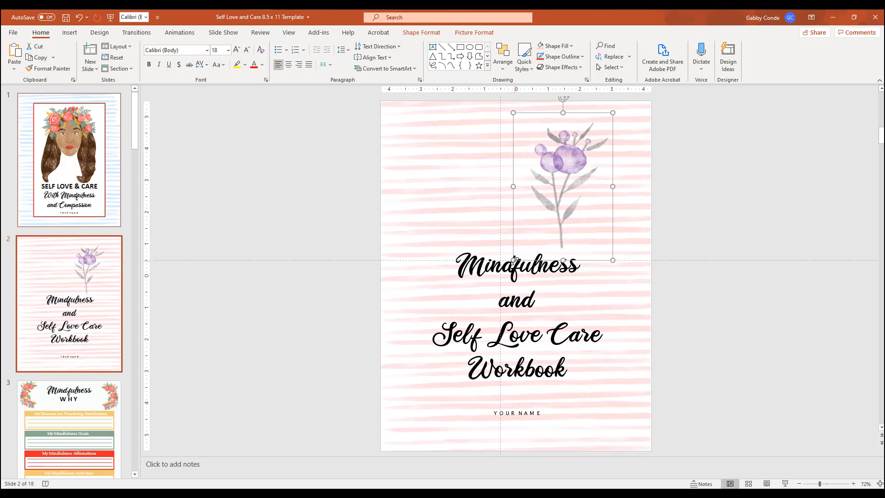
mouse_move(514, 261)
mouse_down()
mouse_move(524, 250)
mouse_move(516, 260)
mouse_up()
drag(565, 207, 516, 207)
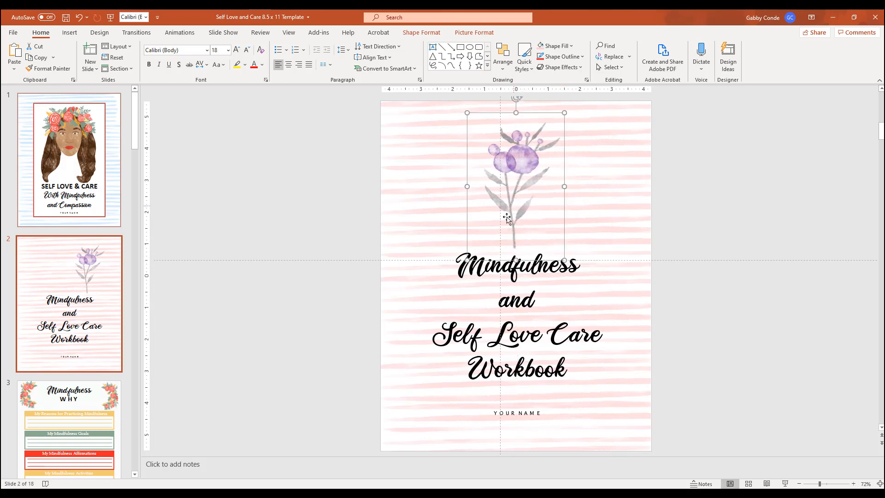
click(670, 262)
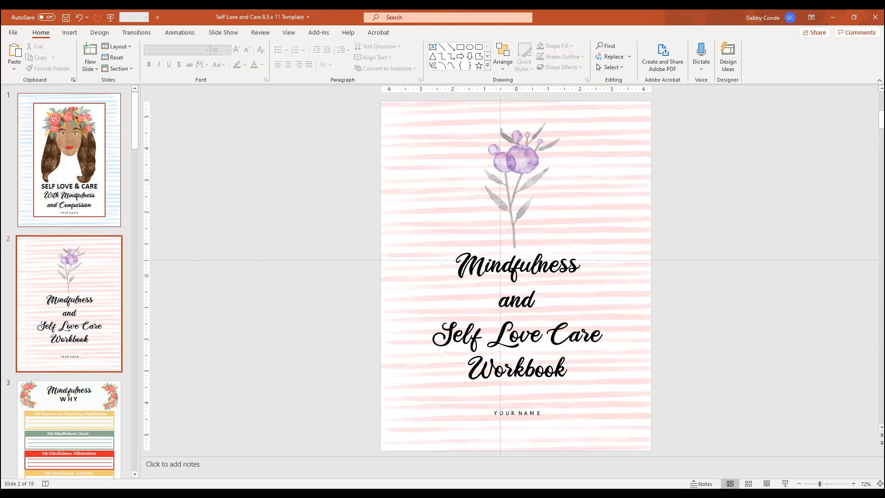
Hide the guides and nudge the purple flower so it sits centred above the title.
click(290, 32)
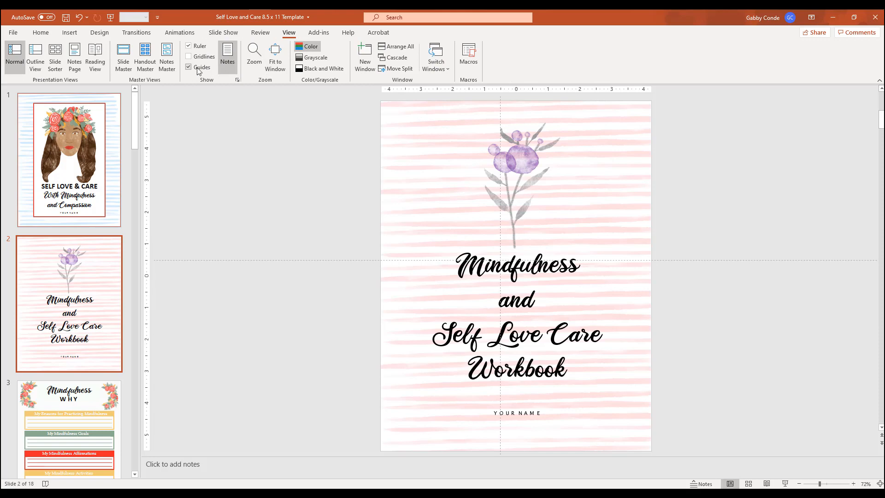
click(199, 68)
drag(525, 177, 516, 172)
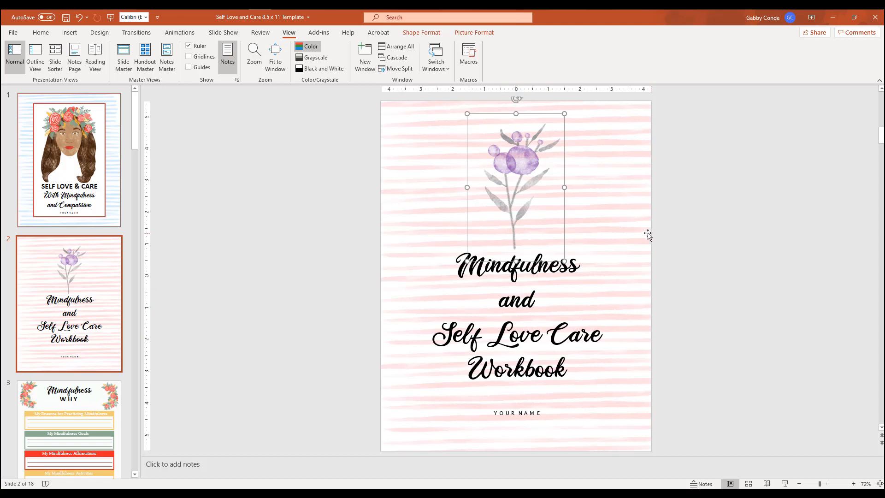
click(709, 257)
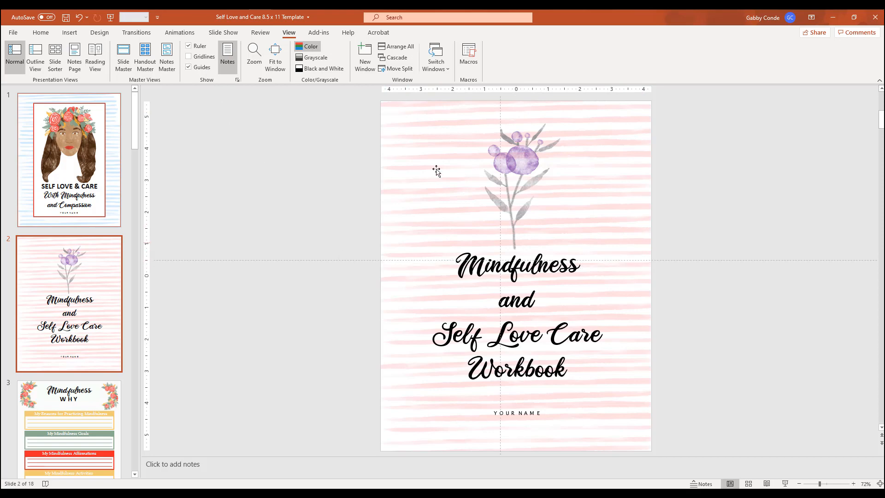
Try to move the vertical guide to the slide's centre, undoing the accidental shift of the striped background.
drag(498, 110, 509, 110)
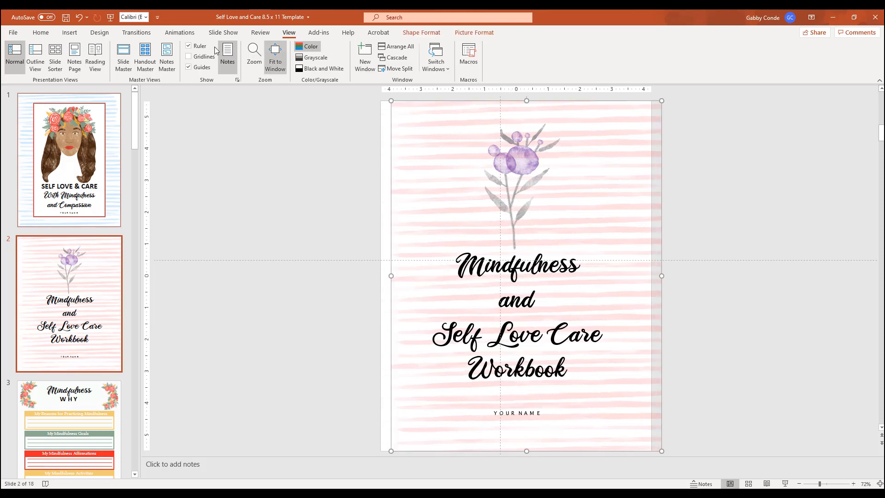
click(79, 17)
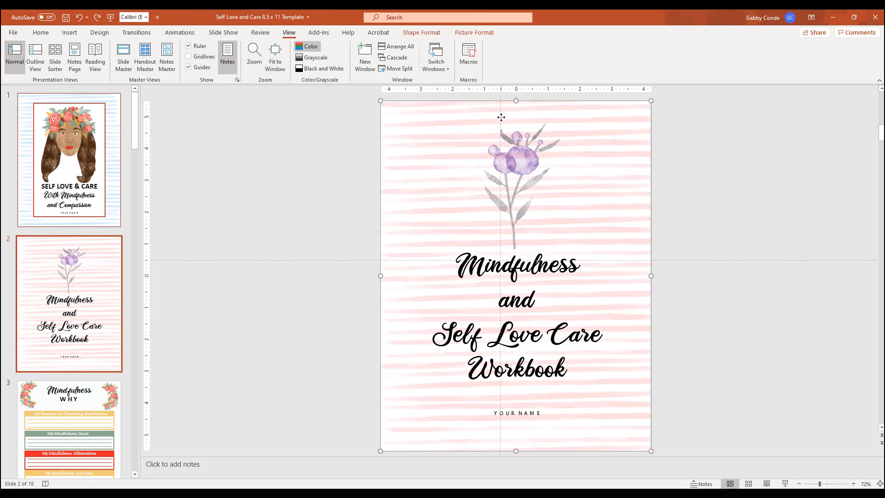
click(502, 116)
drag(500, 98, 516, 99)
click(757, 215)
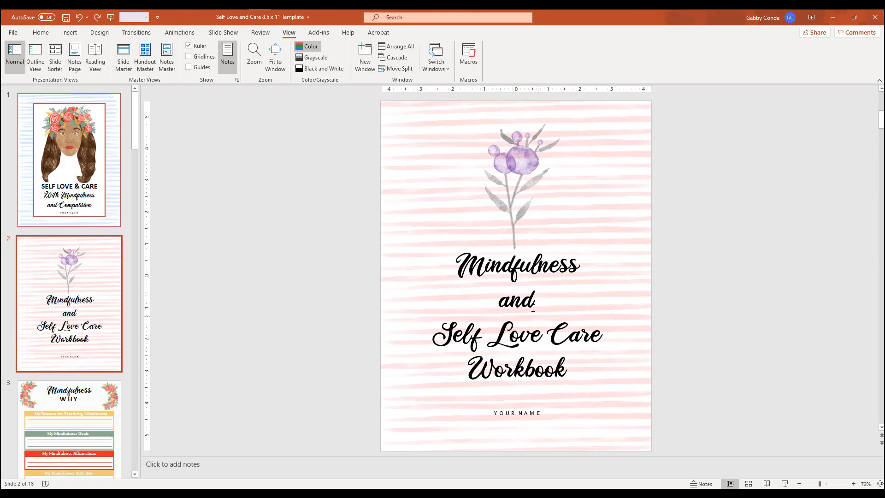
Move the purple flower slightly higher above the "Mindfulness" title line.
drag(520, 164, 522, 159)
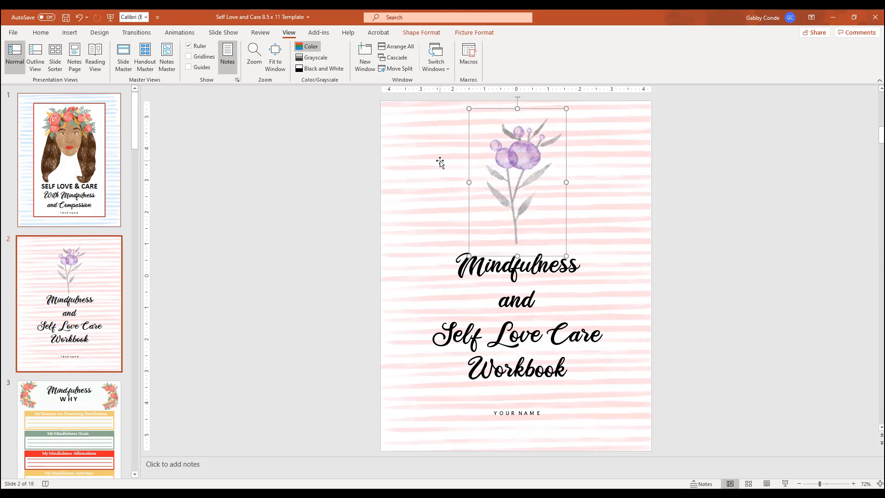
Fill slide 2's pink striped background shape with the blue stripes picture 6 from the graphics/lines/JPG folder.
click(396, 169)
right_click(406, 136)
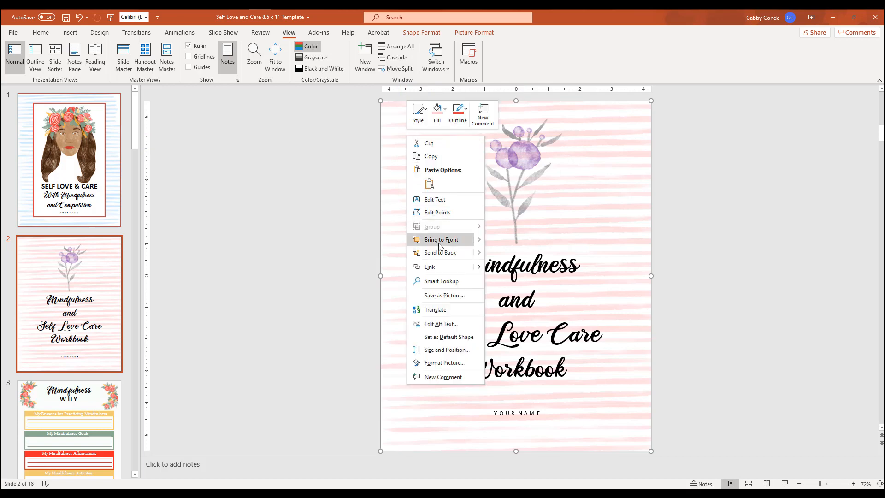
click(441, 116)
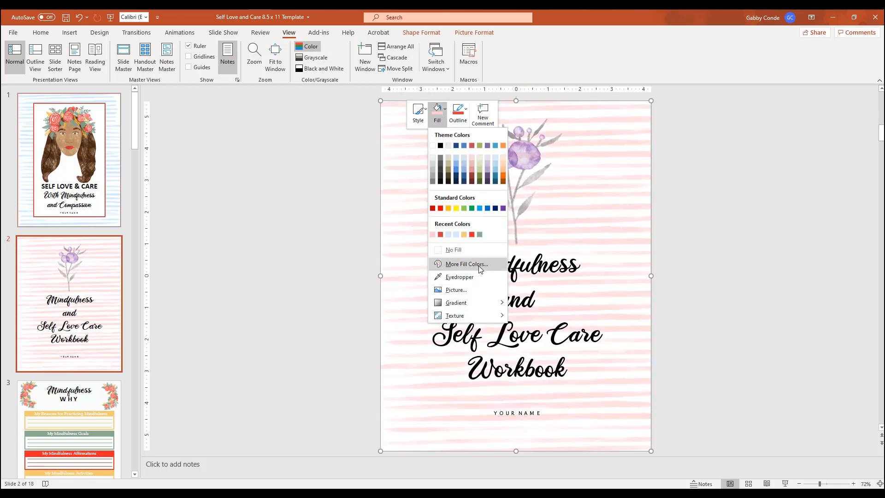
click(477, 290)
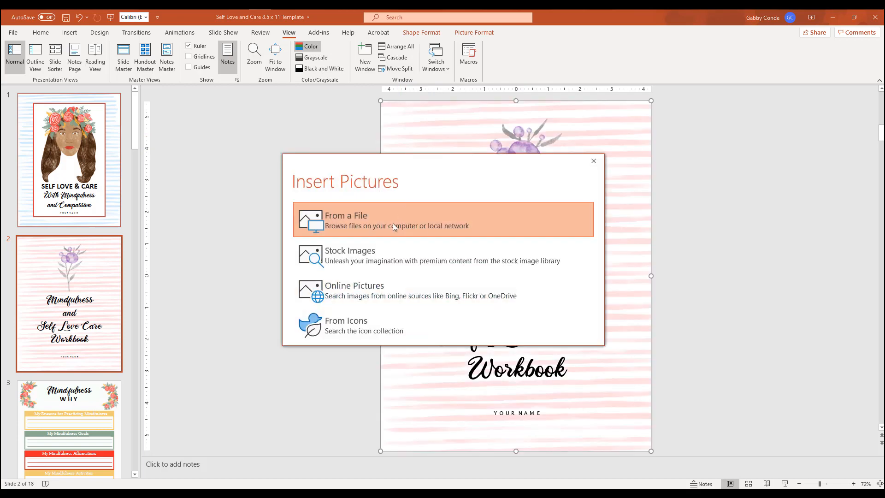
click(390, 223)
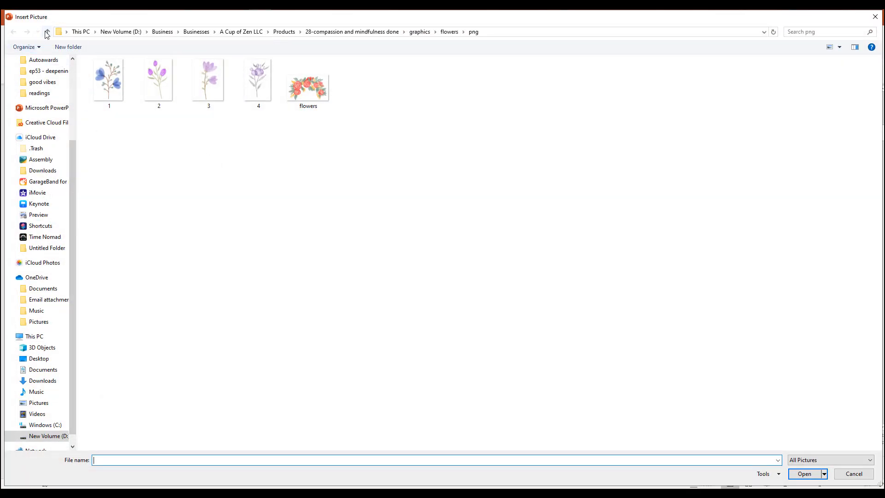
click(47, 32)
click(48, 32)
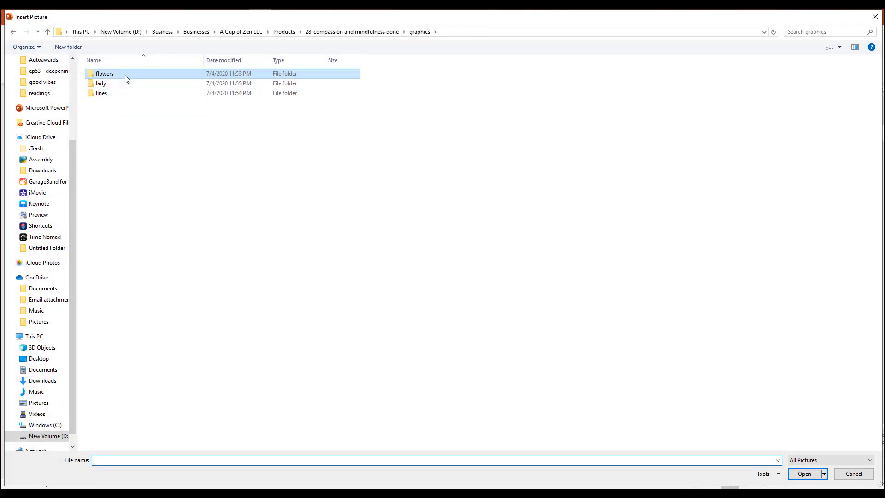
double_click(125, 92)
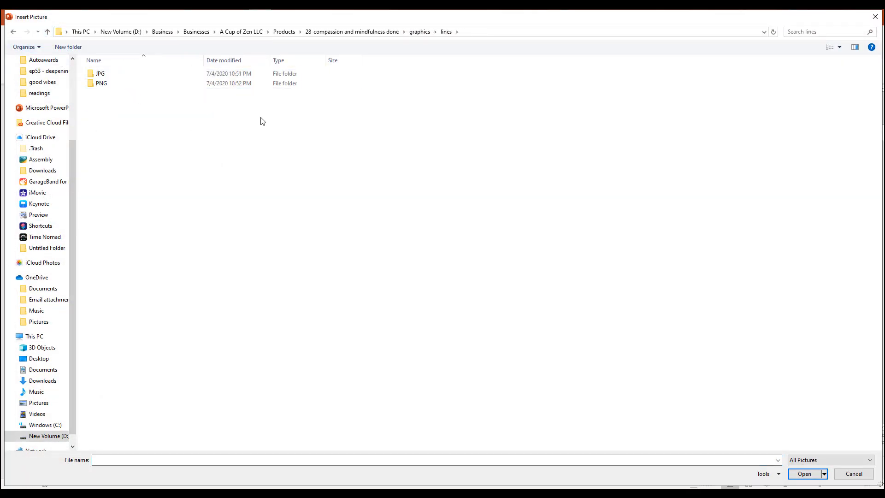
double_click(125, 77)
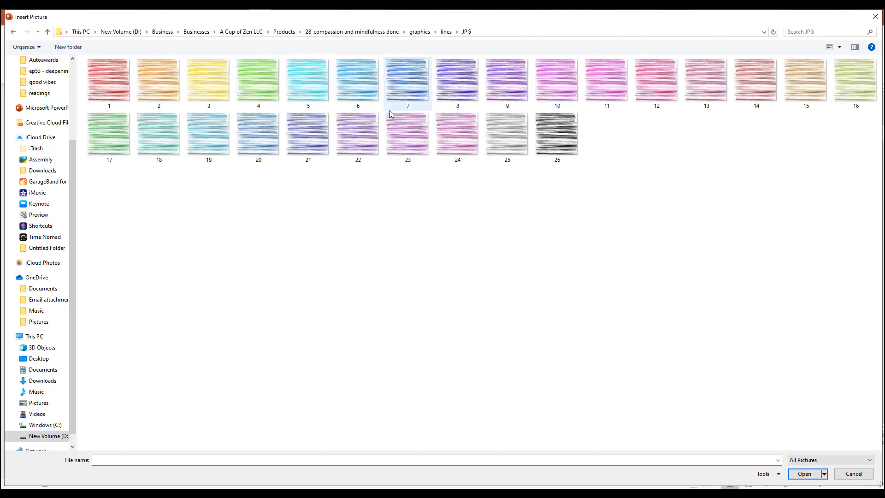
double_click(369, 96)
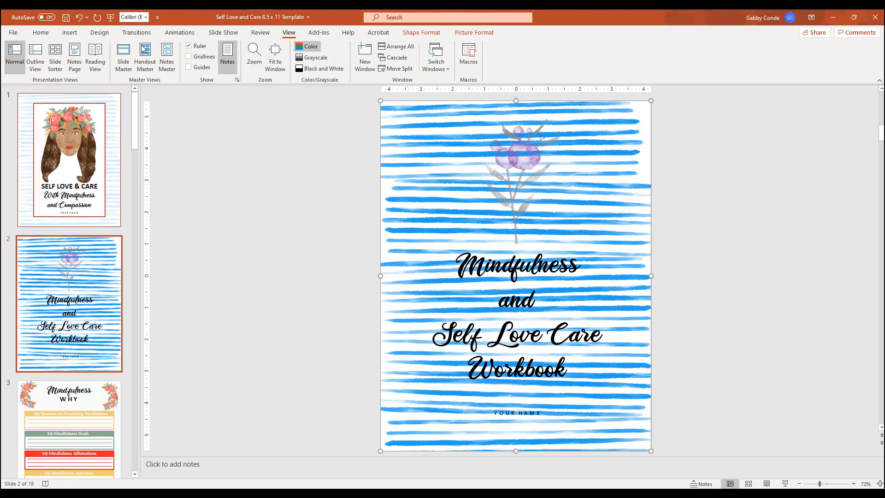
Fade slide 2's blue striped background to a pale tint with a high-transparency picture preset.
click(474, 32)
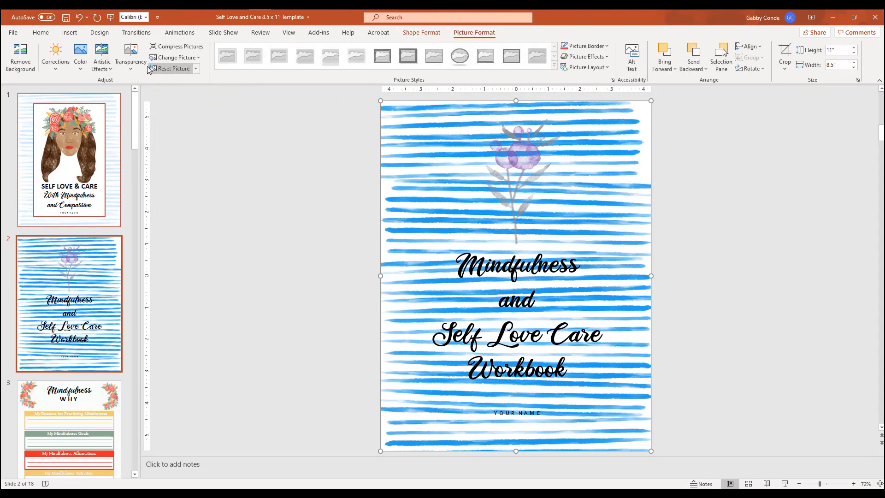
click(131, 57)
click(282, 97)
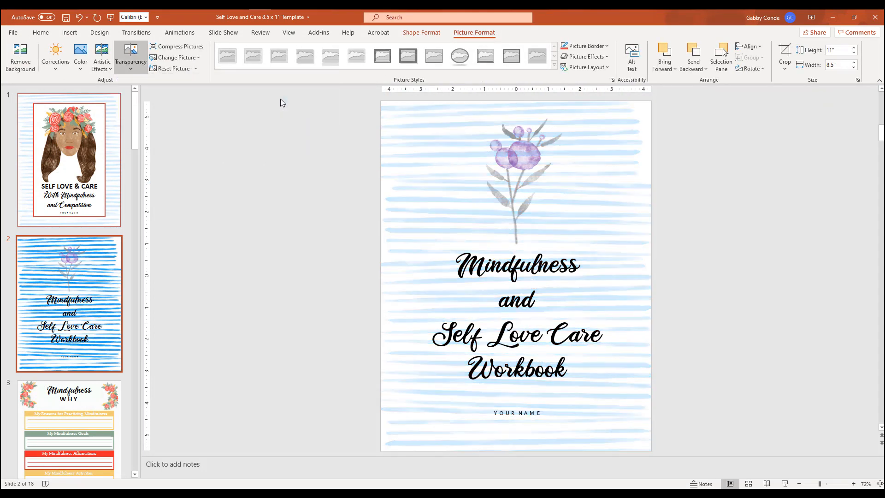
click(396, 177)
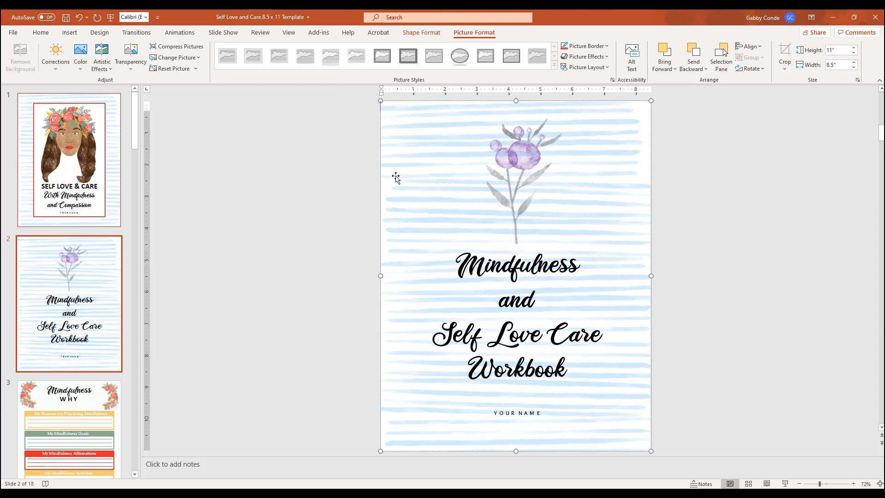